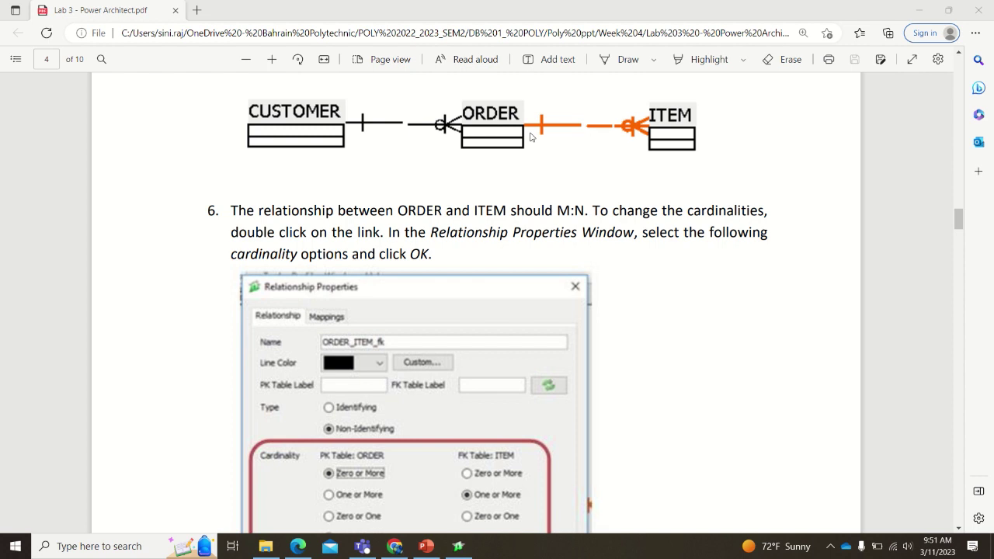
Go back to the Context Model instructions in the lab PDF and read how to create the CUSTOMER table.
right_click(959, 212)
click(910, 200)
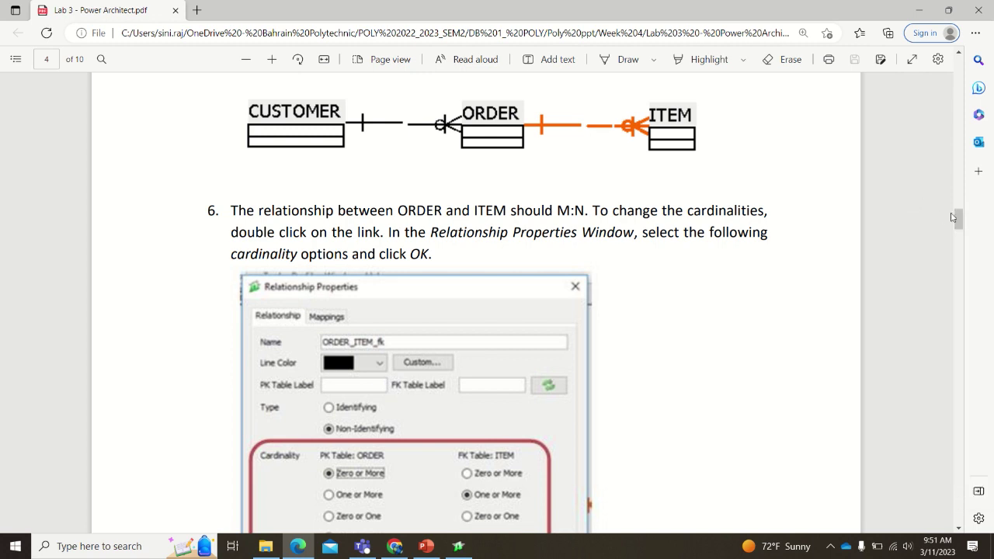
drag(959, 219, 941, 164)
scroll(940, 163, up, 1)
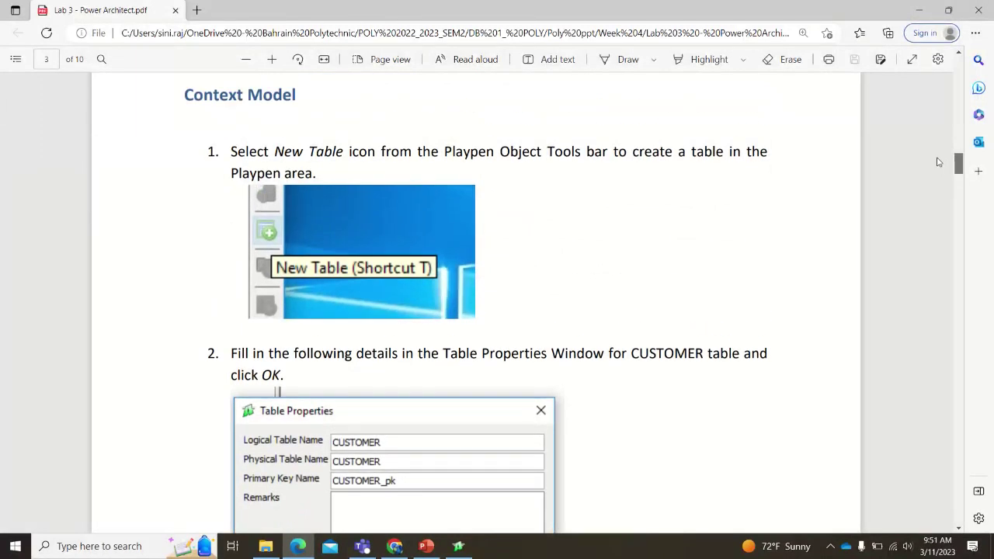
scroll(941, 164, down, 1)
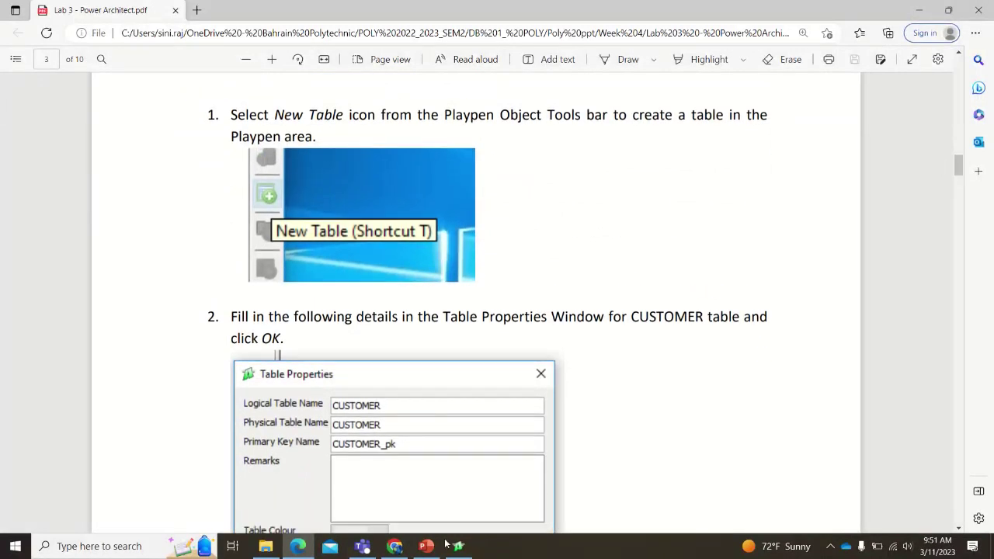
Switch to SQL Power Architect, maximize its window and place a new table in the empty playpen.
mouse_move(460, 549)
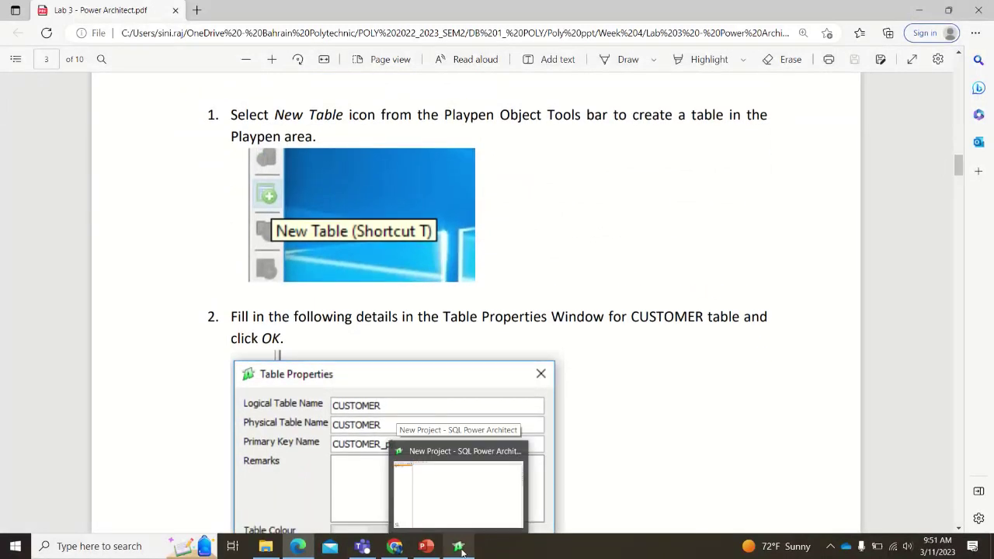
click(428, 459)
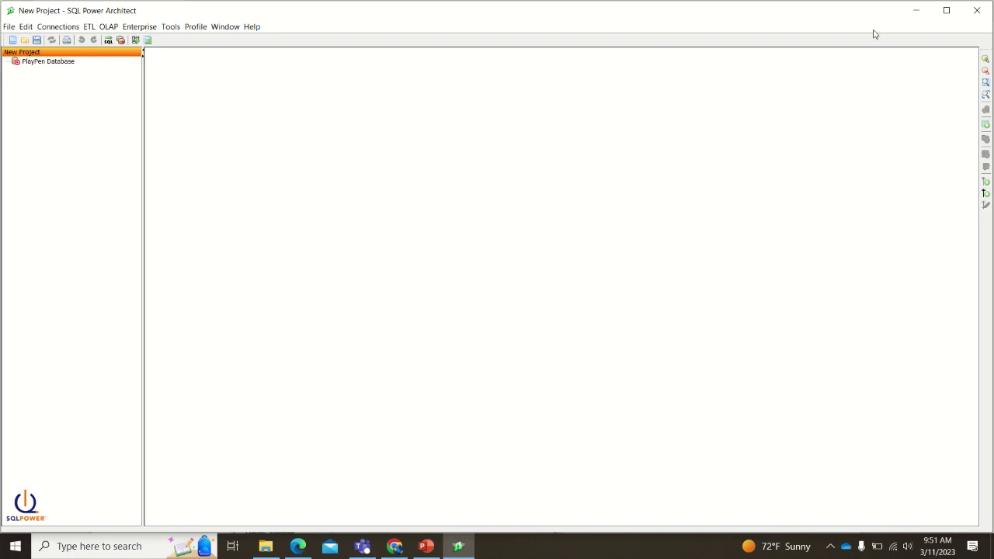
click(946, 11)
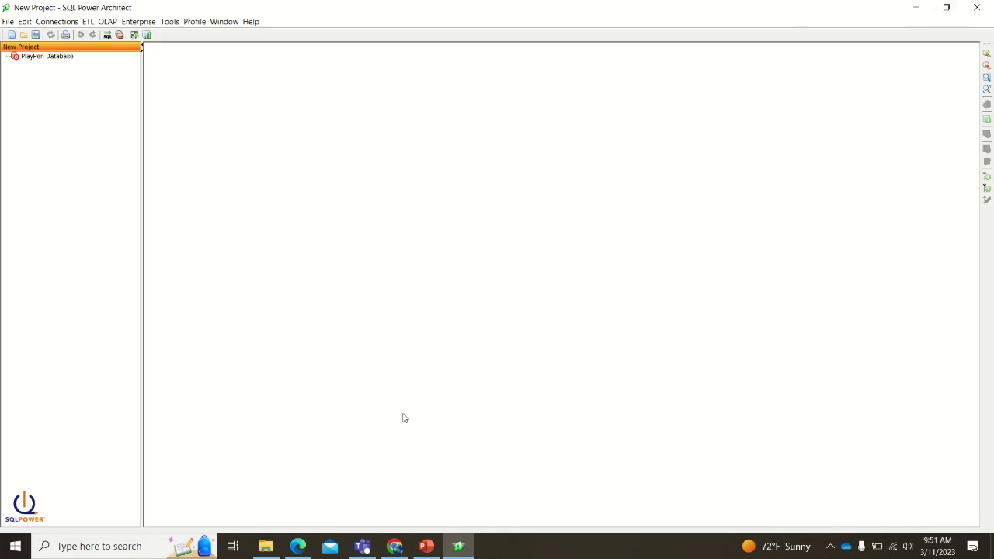
click(987, 121)
drag(225, 126, 309, 207)
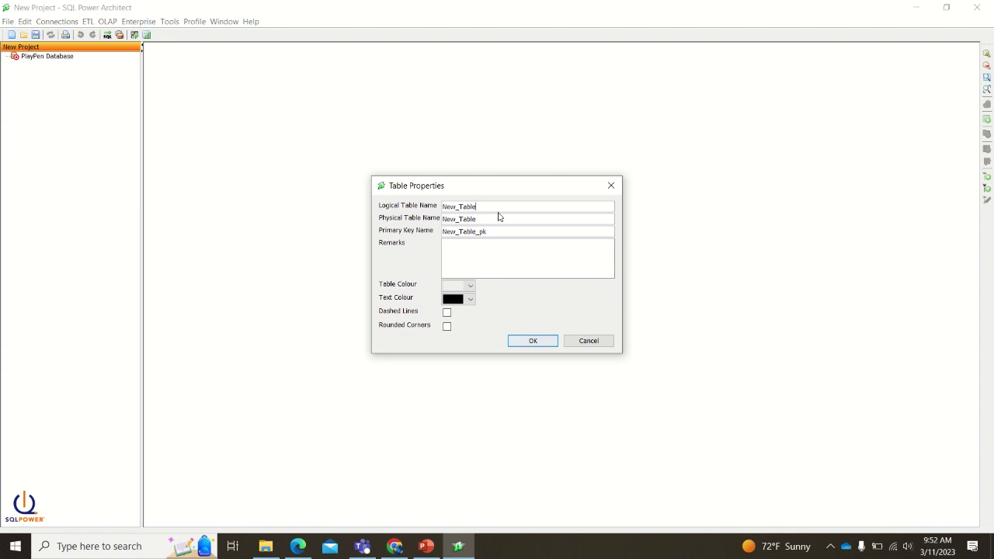
Set both the logical and the physical name of the new table to cust01.
key(BackSpace)
key(BackSpace)
key(BackSpace)
key(BackSpace)
key(BackSpace)
key(BackSpace)
key(BackSpace)
key(BackSpace)
click(484, 219)
key(BackSpace)
key(BackSpace)
key(BackSpace)
key(BackSpace)
key(BackSpace)
key(BackSpace)
key(BackSpace)
key(BackSpace)
key(BackSpace)
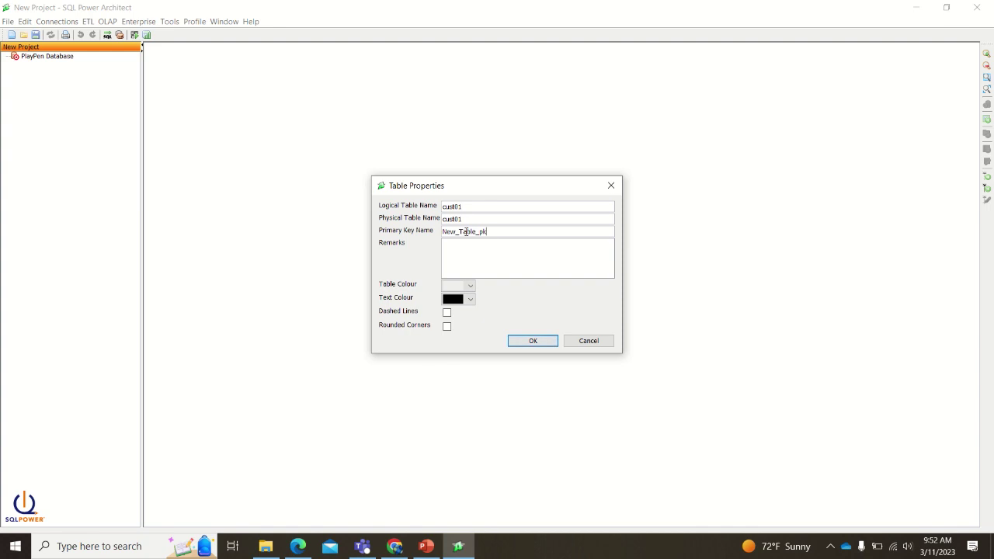
Replace the default primary key name with a cust01 id name and create the table.
key(BackSpace)
key(BackSpace)
key(BackSpace)
key(BackSpace)
key(BackSpace)
key(BackSpace)
key(BackSpace)
key(BackSpace)
key(BackSpace)
text(cust01)
key(BackSpace)
text(id)
click(533, 340)
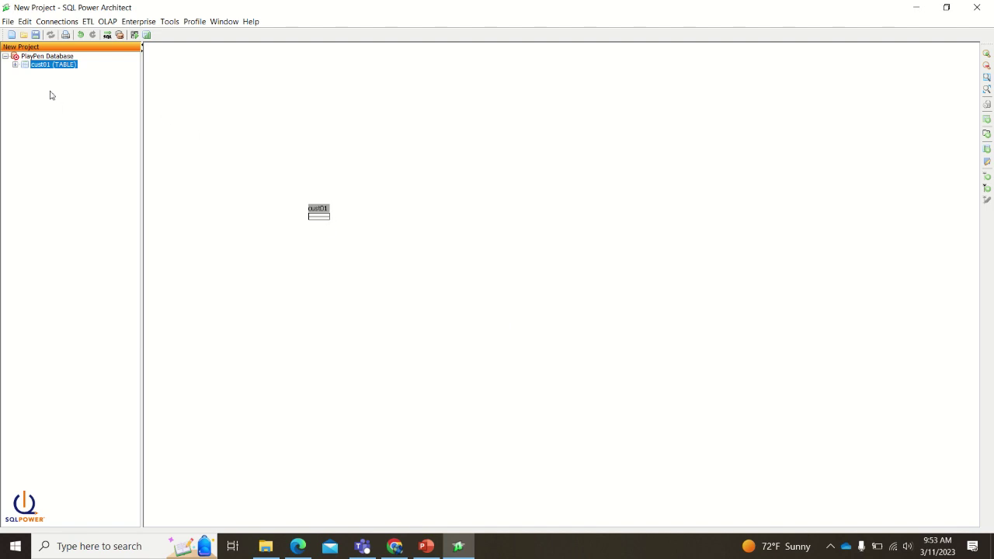
click(15, 64)
click(15, 64)
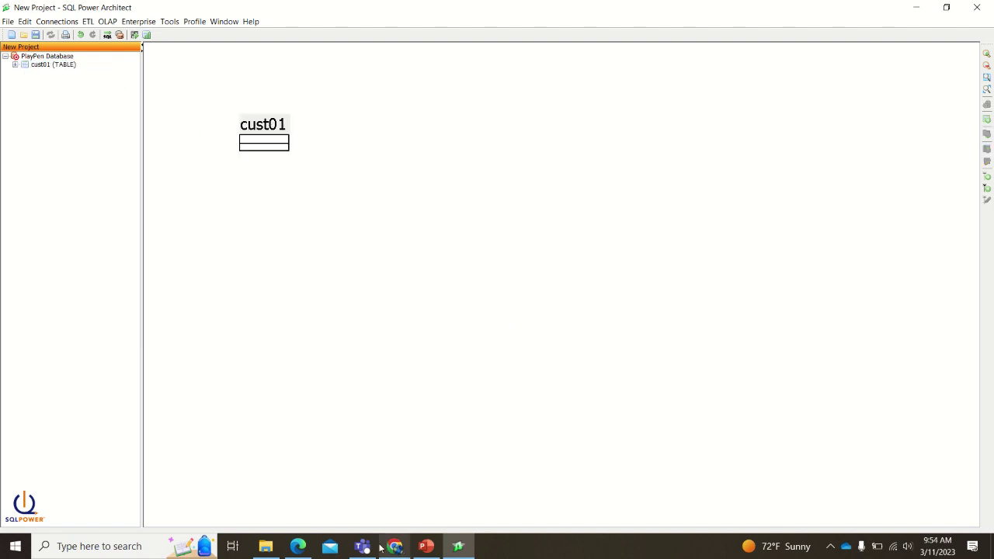
Switch to the lab PDF and read steps 3 and 4 on the ORDER and ITEM tables and the relationship.
click(298, 548)
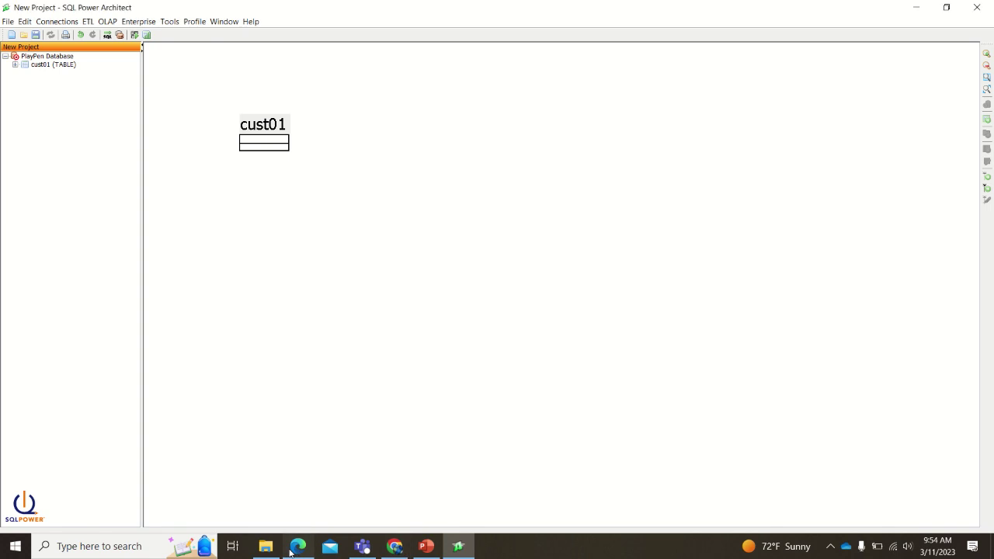
click(291, 550)
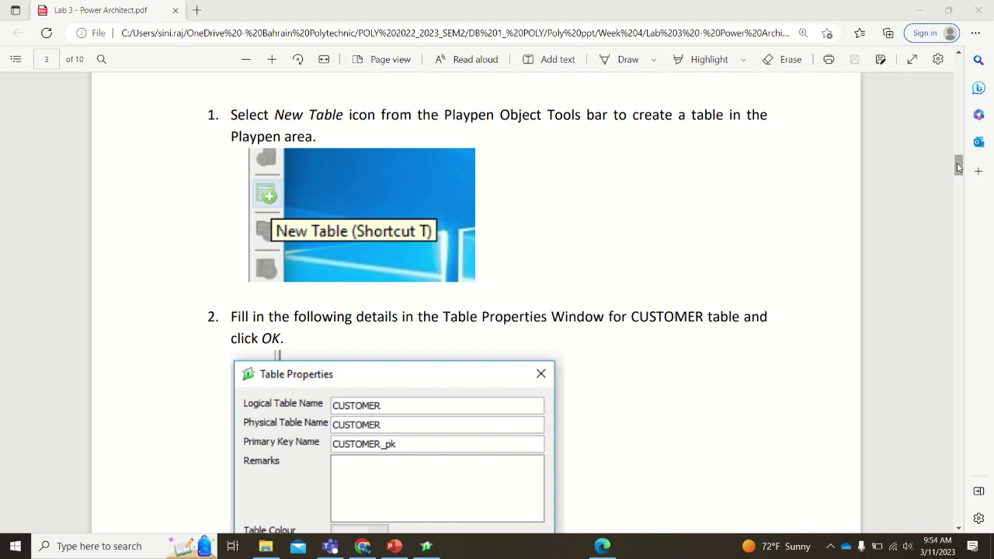
drag(958, 168, 962, 195)
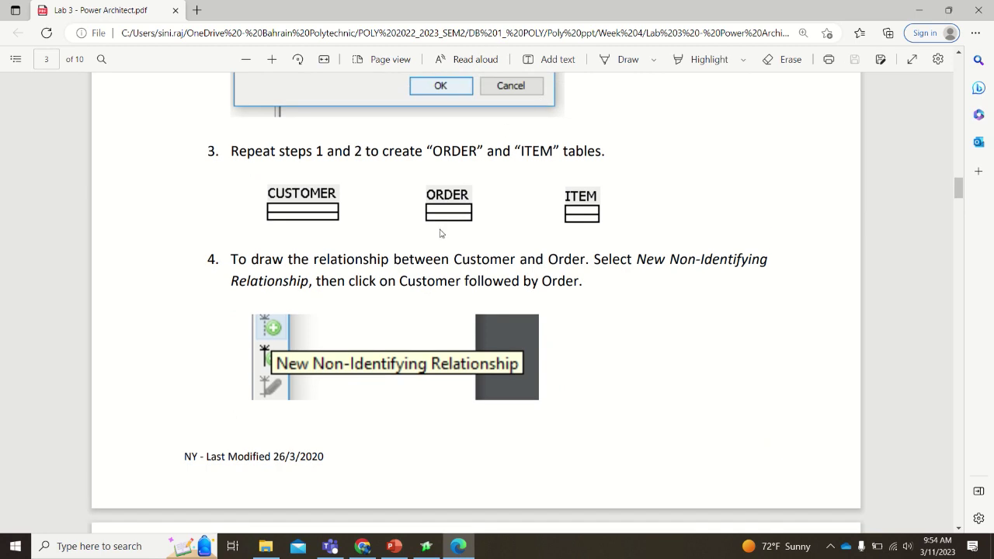
drag(575, 281, 581, 259)
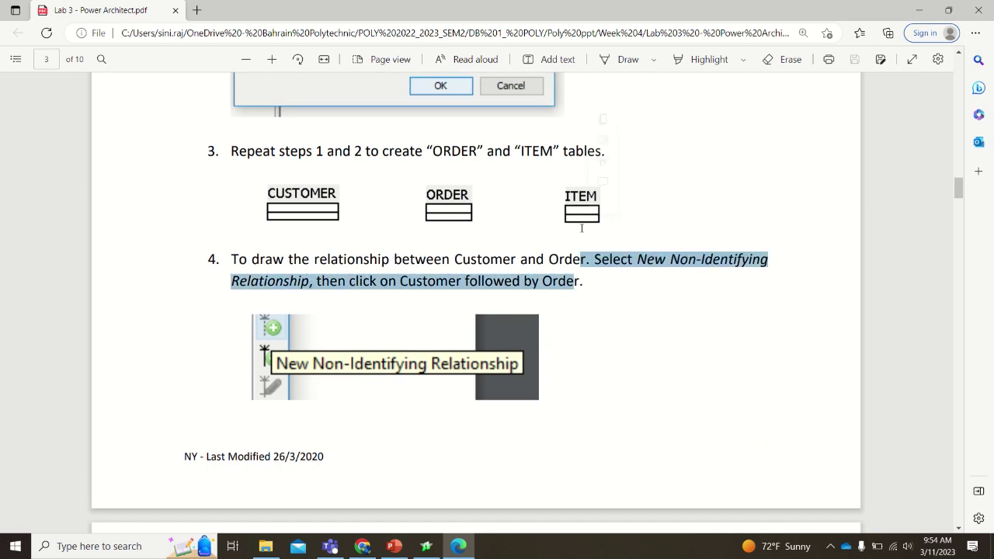
click(668, 192)
mouse_move(490, 5)
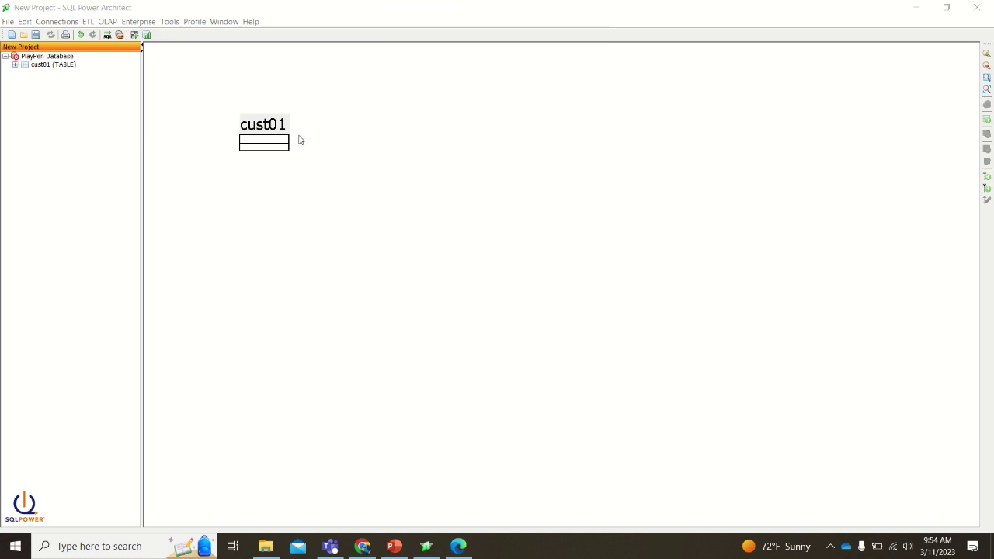
Return to SQL Power Architect and place a second table to the right of cust01.
click(987, 121)
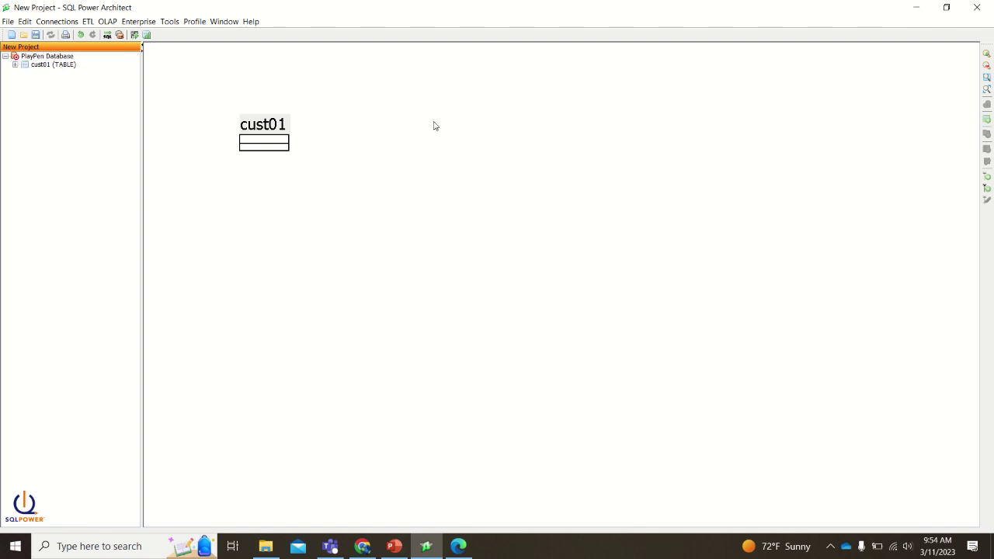
click(985, 122)
drag(383, 116, 469, 171)
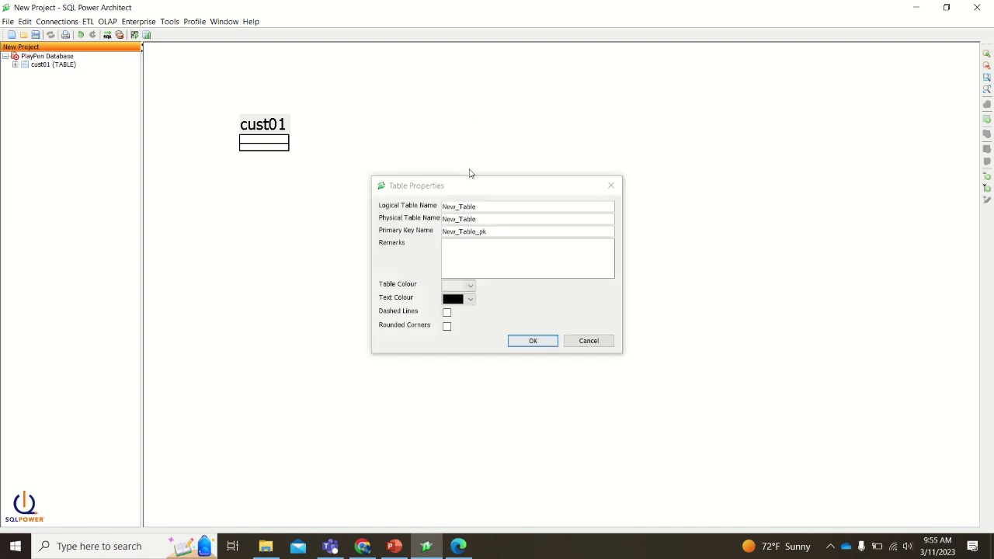
Set both the logical and the physical name of the second table to order01.
click(480, 205)
key(BackSpace)
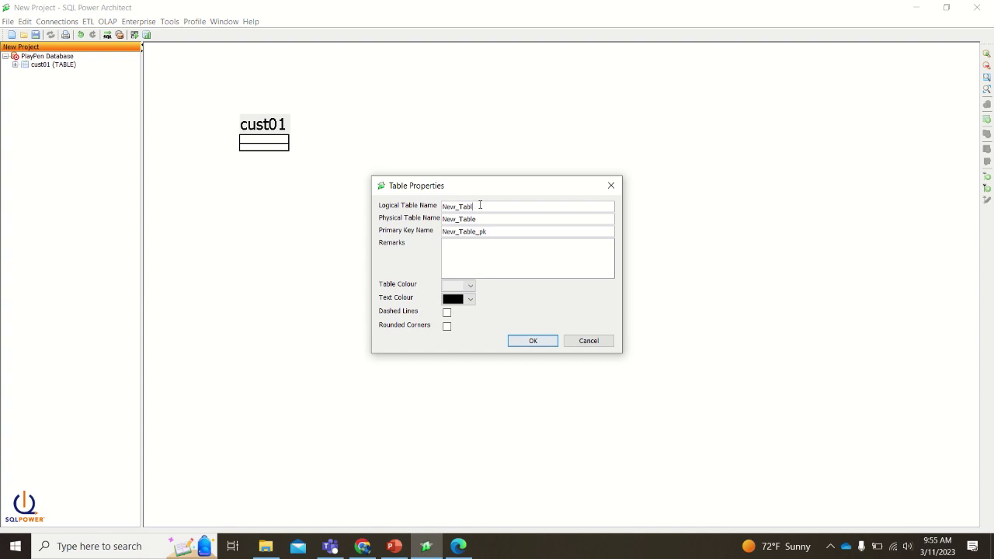
key(BackSpace)
key(BackSpace)
key(BackSpace)
key(BackSpace)
key(BackSpace)
key(BackSpace)
key(BackSpace)
key(BackSpace)
text(order01)
key(BackSpace)
key(BackSpace)
key(BackSpace)
key(BackSpace)
key(BackSpace)
key(BackSpace)
key(BackSpace)
key(BackSpace)
text(order021)
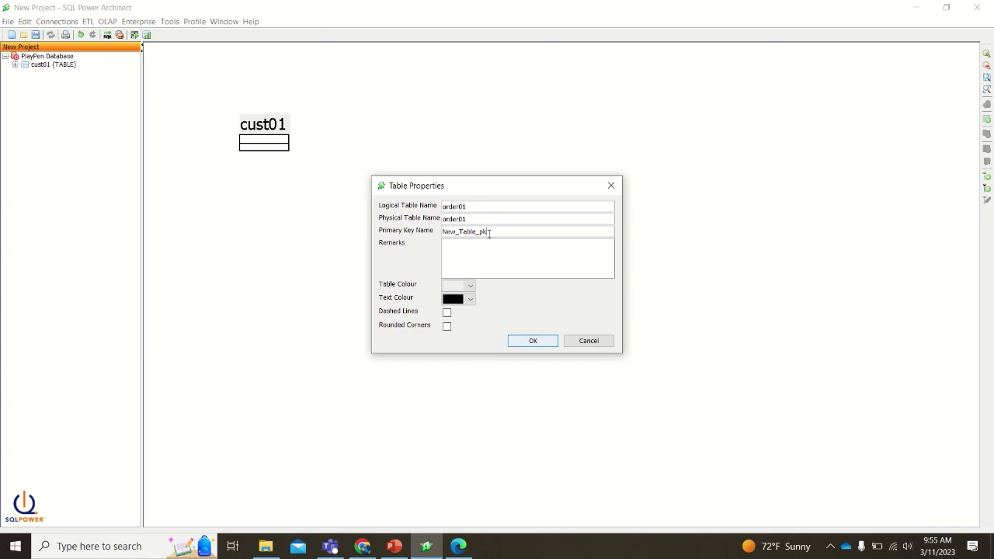
Replace the default primary key name with one based on order01, create the table and align it beside cust01.
key(BackSpace)
key(BackSpace)
key(BackSpace)
key(BackSpace)
key(BackSpace)
key(BackSpace)
key(BackSpace)
key(BackSpace)
key(BackSpace)
key(BackSpace)
key(BackSpace)
text(order01)
click(527, 346)
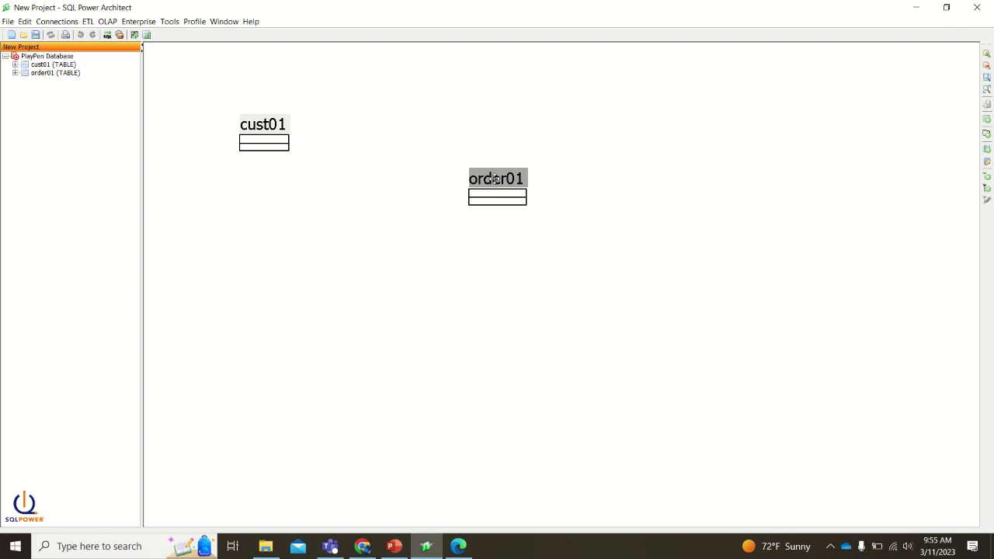
drag(493, 177, 402, 121)
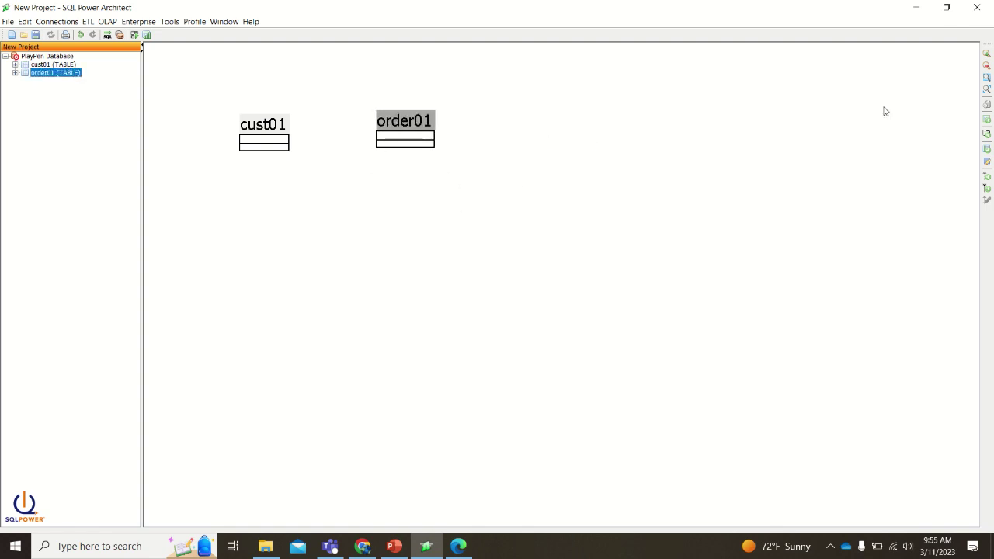
Place a third table to the right of order01 with item01 as its logical and physical name.
click(987, 123)
click(564, 123)
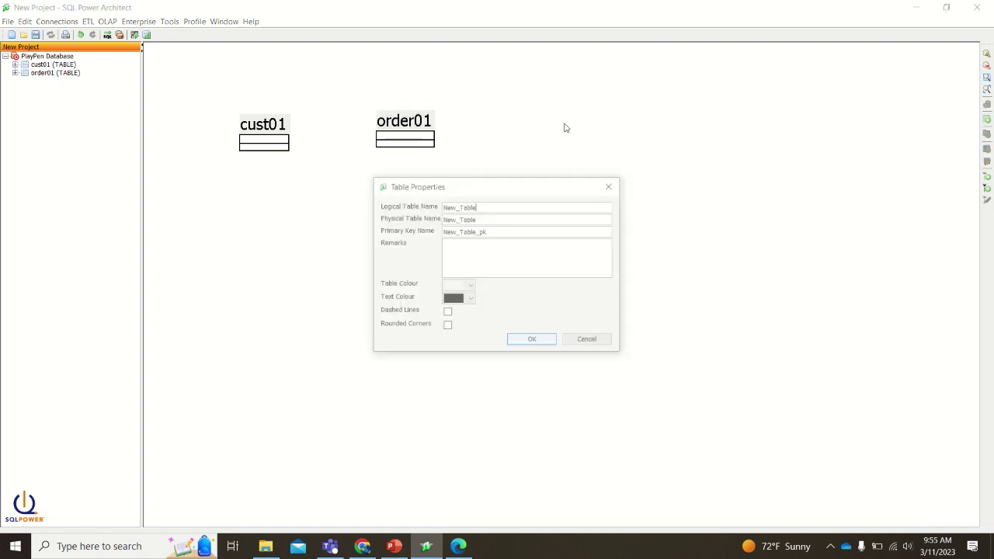
key(BackSpace)
key(BackSpace)
key(BackSpace)
key(BackSpace)
key(BackSpace)
key(BackSpace)
key(BackSpace)
key(BackSpace)
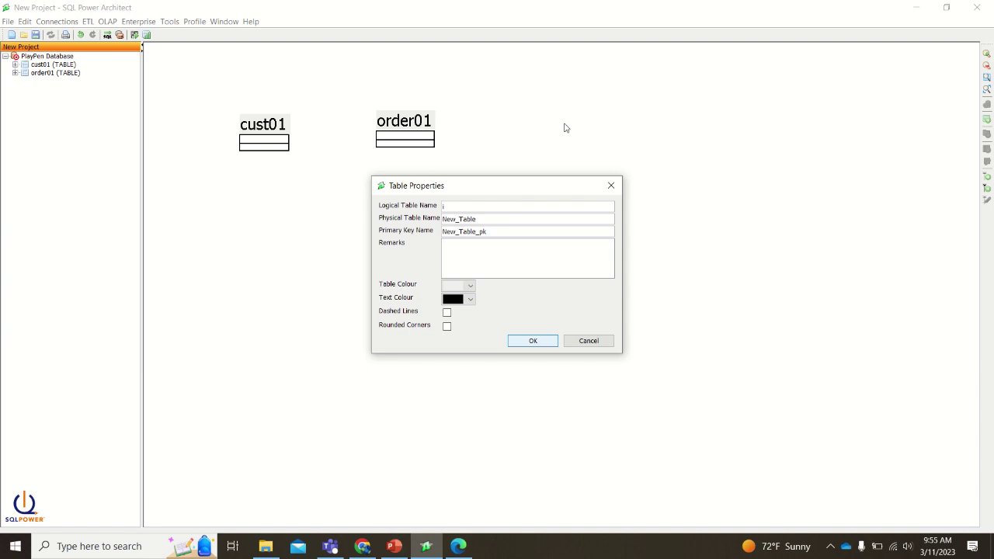
text(ite)
key(BackSpace)
key(BackSpace)
key(BackSpace)
key(BackSpace)
key(BackSpace)
key(BackSpace)
key(BackSpace)
key(BackSpace)
Set the primary key name to item01_id, create the table and align it beside order01.
key(BackSpace)
key(BackSpace)
key(BackSpace)
key(BackSpace)
key(BackSpace)
key(BackSpace)
key(BackSpace)
key(BackSpace)
text(item)
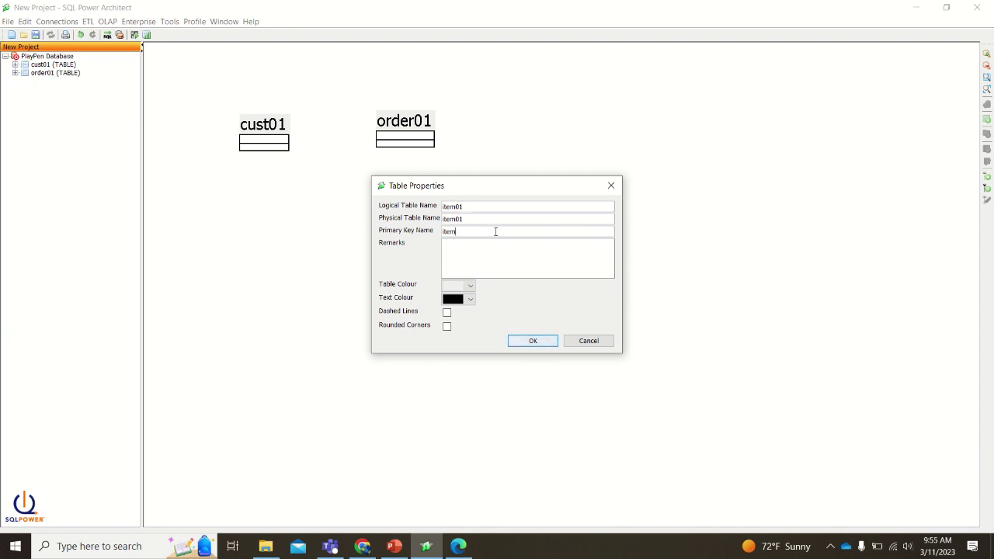
text(01_id)
click(524, 342)
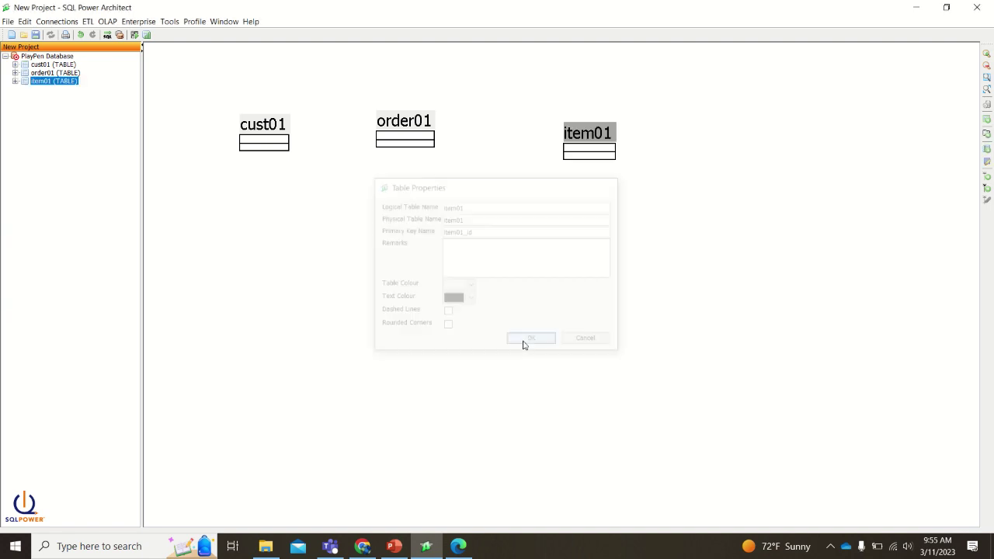
drag(581, 128, 499, 298)
drag(490, 230, 536, 120)
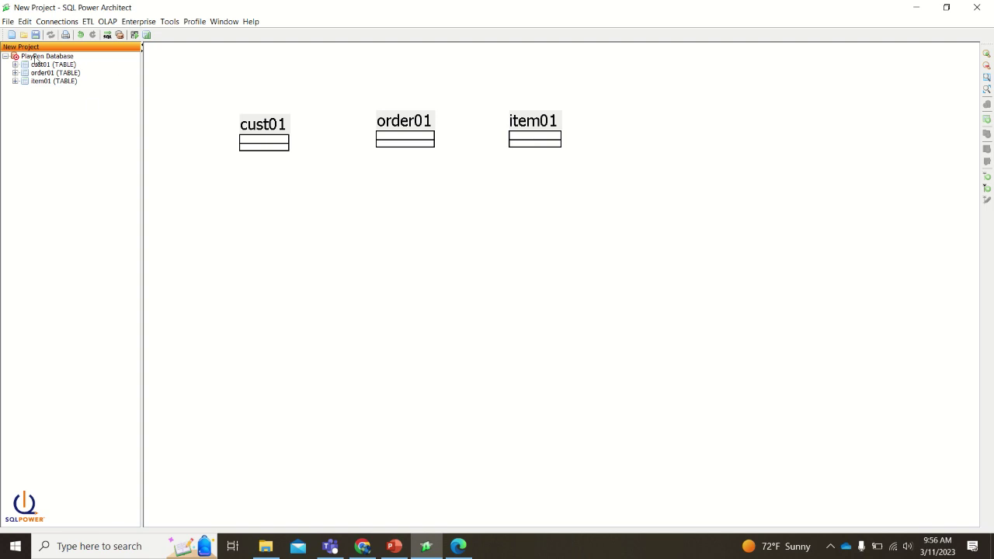
mouse_move(372, 3)
click(410, 27)
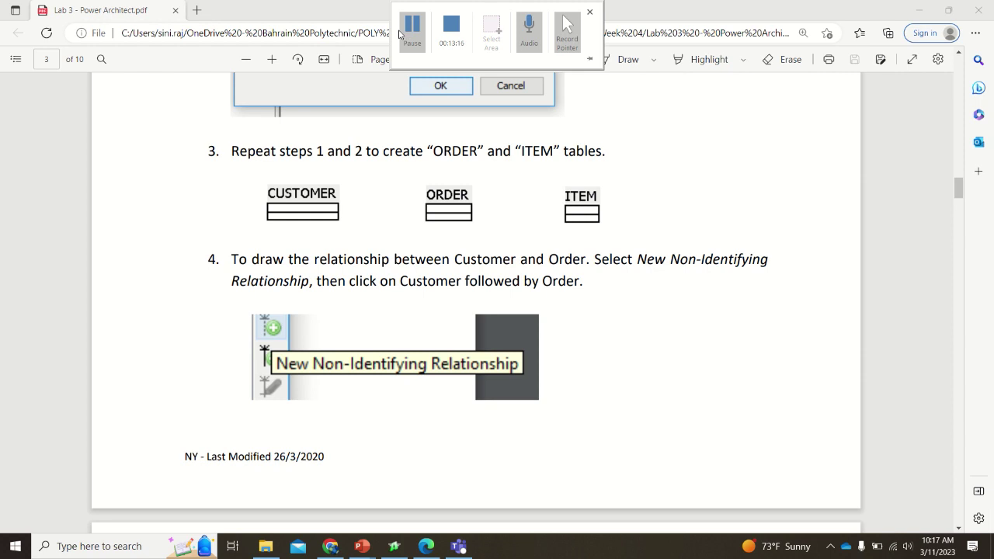
click(394, 546)
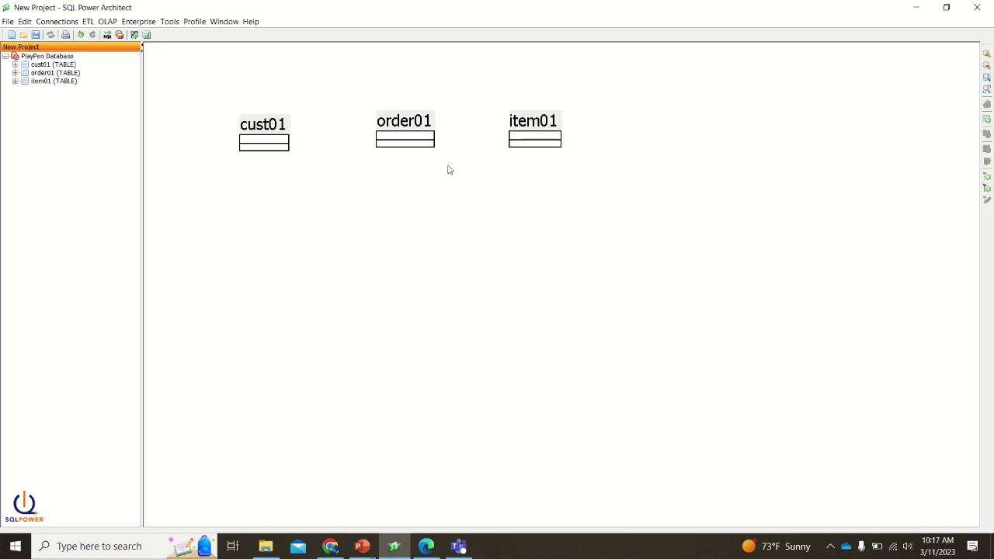
click(426, 546)
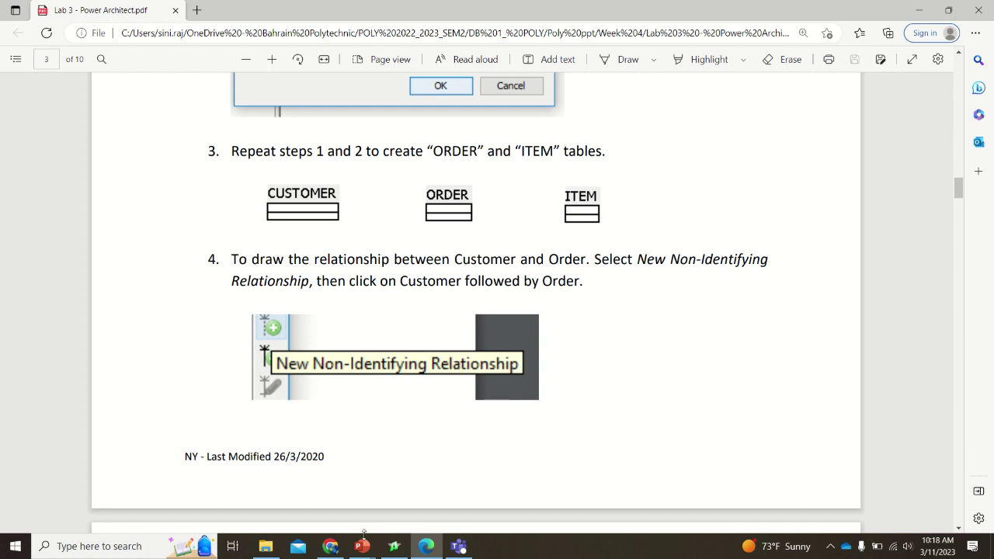
Switch to PowerPoint and present the In ERD slide, revealing the identifying and non-identifying relationship definitions.
mouse_move(363, 547)
click(437, 519)
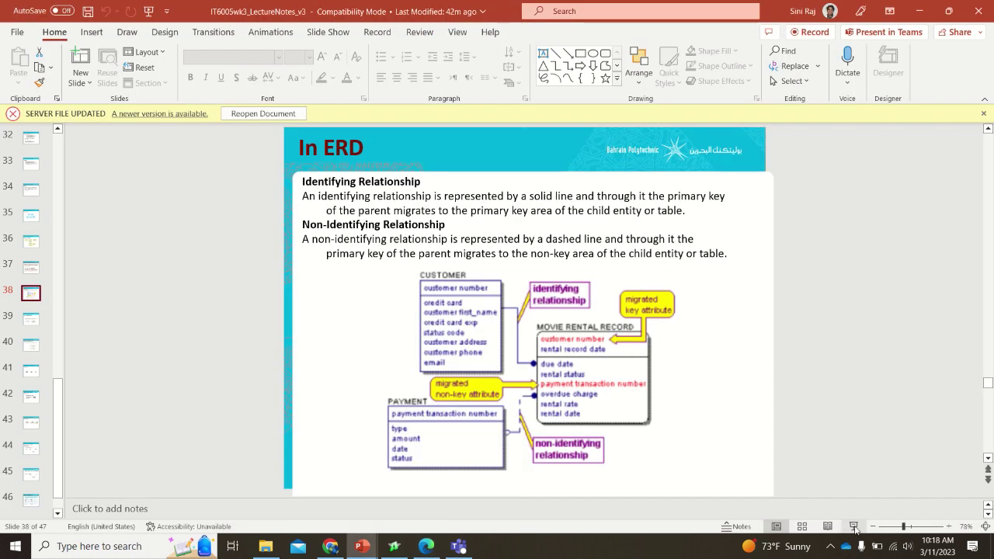
click(855, 527)
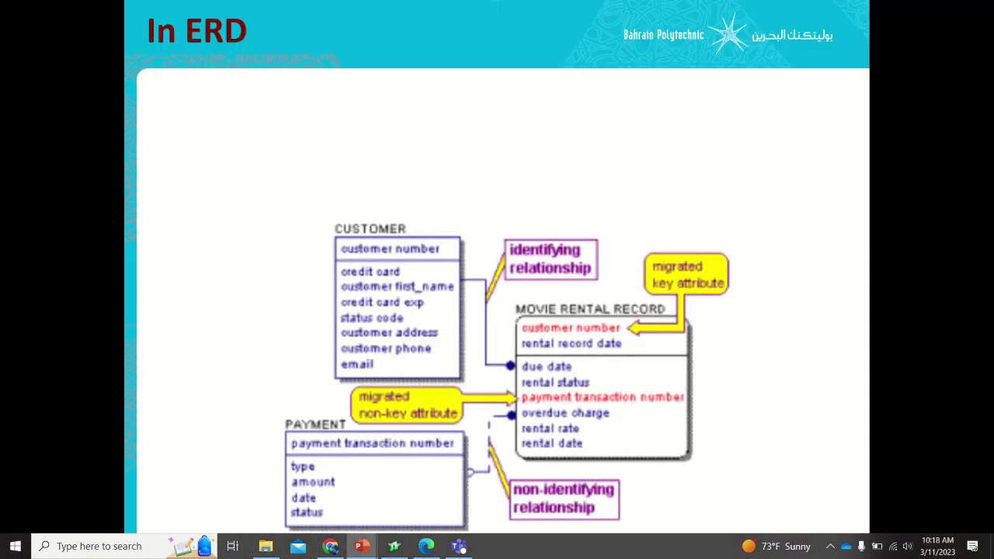
key(Right)
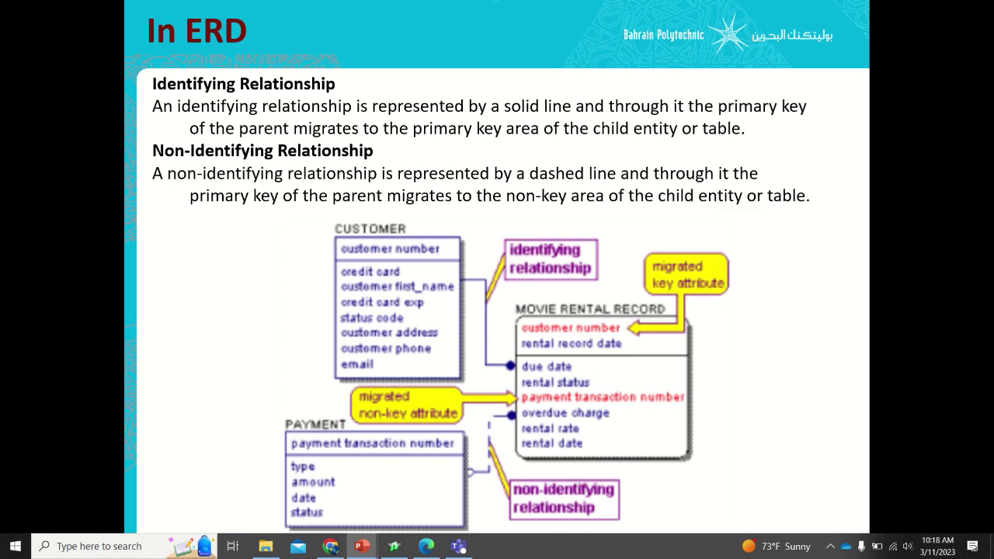
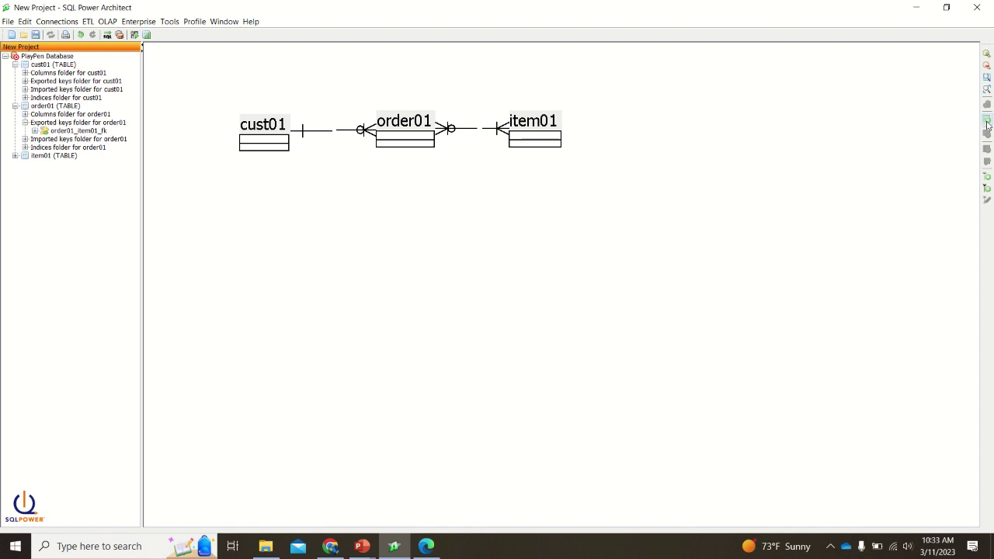
Place a new table below order01 and item01 and set its logical name to order01_item01.
click(988, 121)
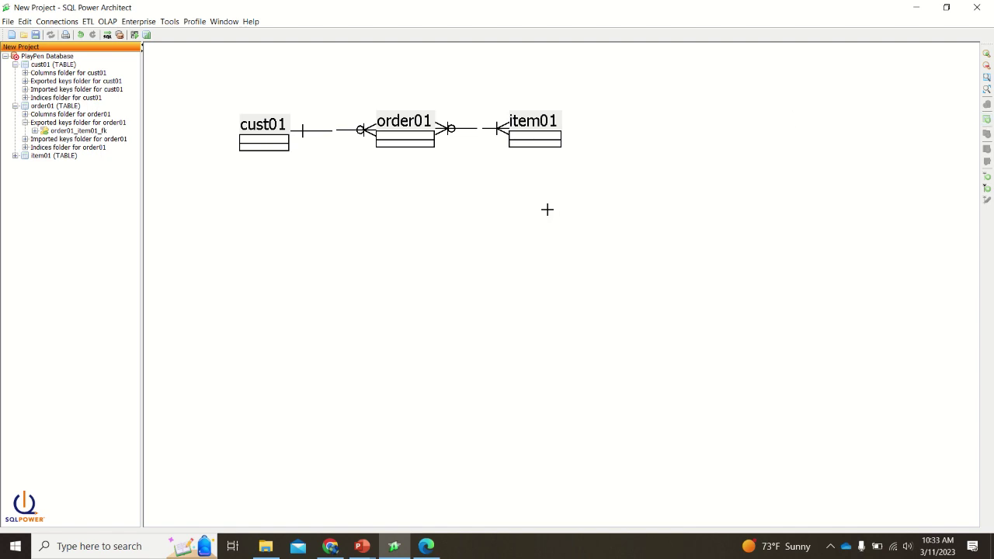
click(446, 207)
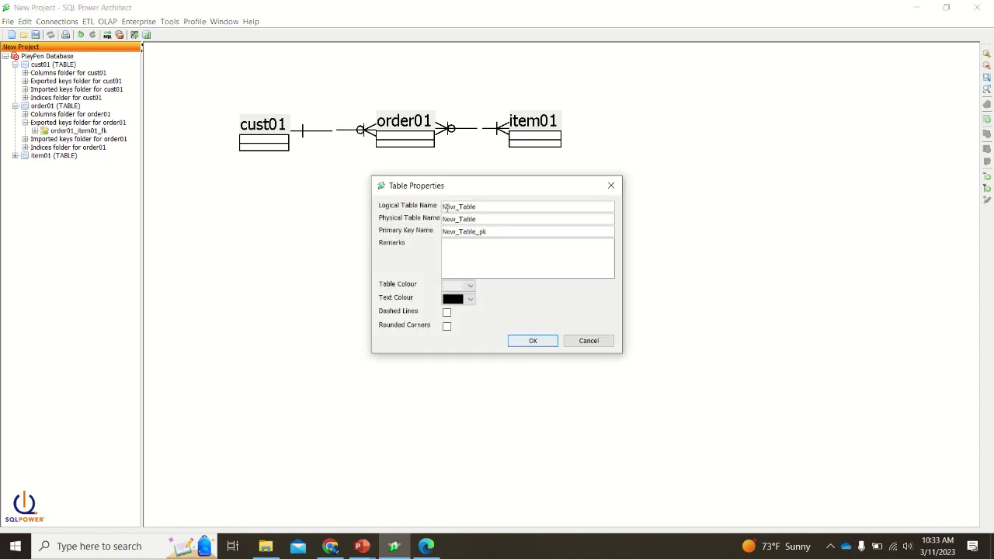
key(BackSpace)
key(BackSpace)
key(BackSpace)
key(BackSpace)
key(BackSpace)
key(BackSpace)
key(BackSpace)
key(BackSpace)
double_click(439, 206)
key(ctrl+c)
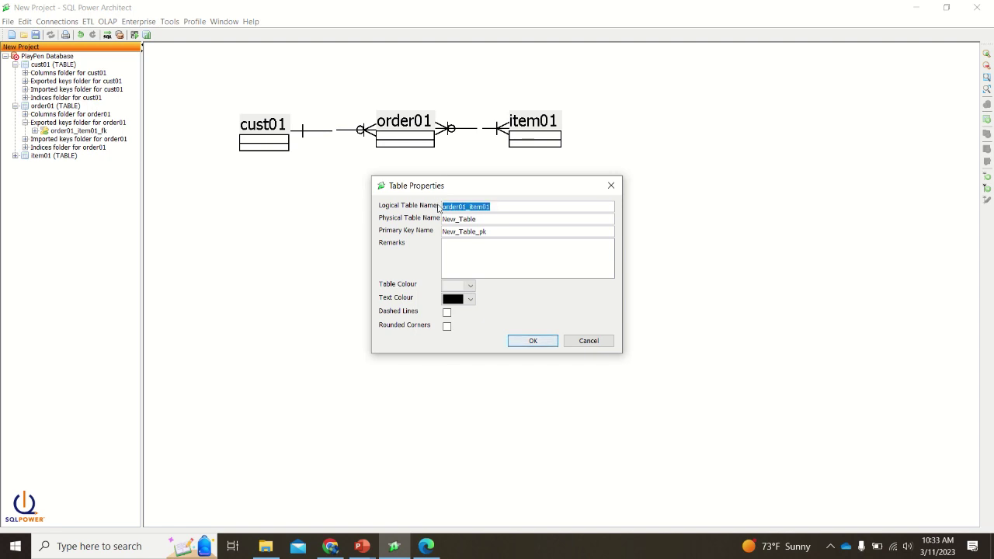
Replace the new table's default physical name with order01_item01.
click(496, 218)
key(BackSpace)
key(BackSpace)
key(BackSpace)
key(BackSpace)
key(BackSpace)
key(BackSpace)
key(BackSpace)
key(BackSpace)
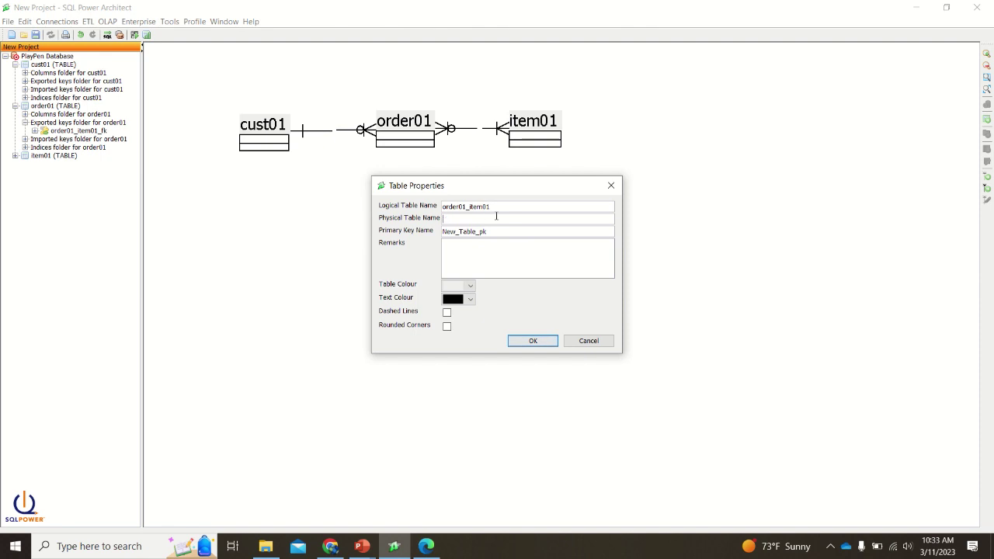
key(ctrl+v)
Set the primary key name to order01_item01_id and create the table.
key(BackSpace)
key(BackSpace)
key(BackSpace)
key(BackSpace)
key(BackSpace)
key(BackSpace)
key(BackSpace)
key(BackSpace)
key(BackSpace)
key(BackSpace)
key(BackSpace)
key(ctrl+v)
text(_id)
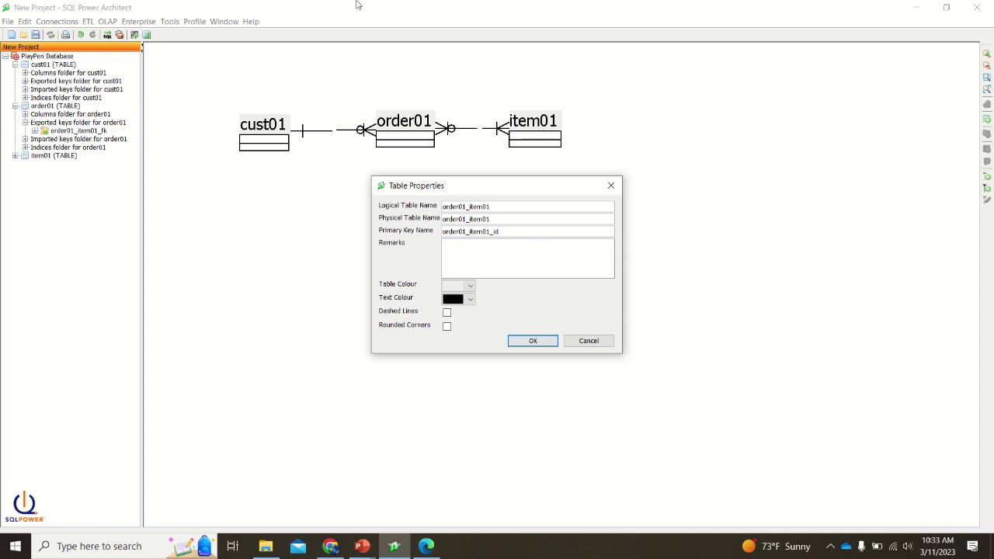
click(544, 340)
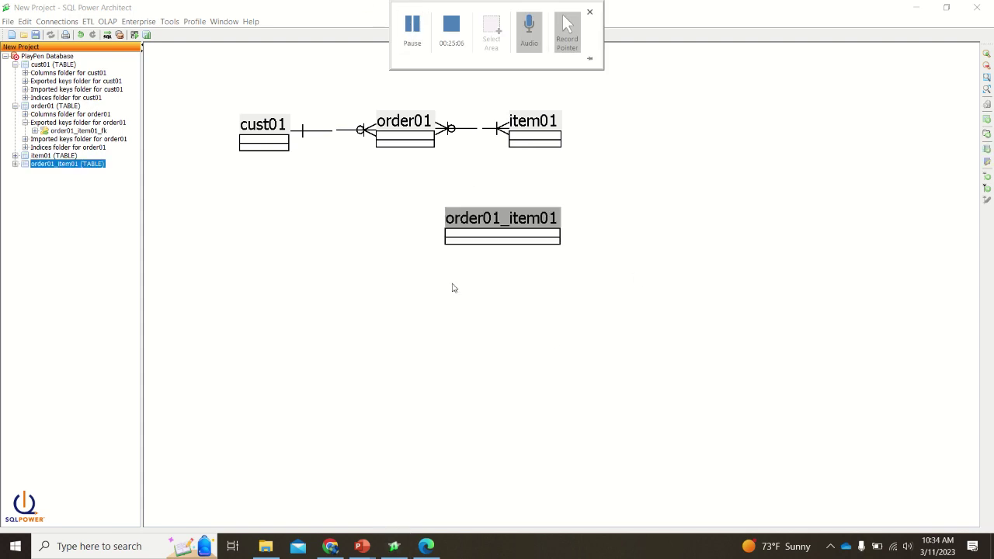
Create an identifying relationship from order01 to order01_item01.
click(988, 179)
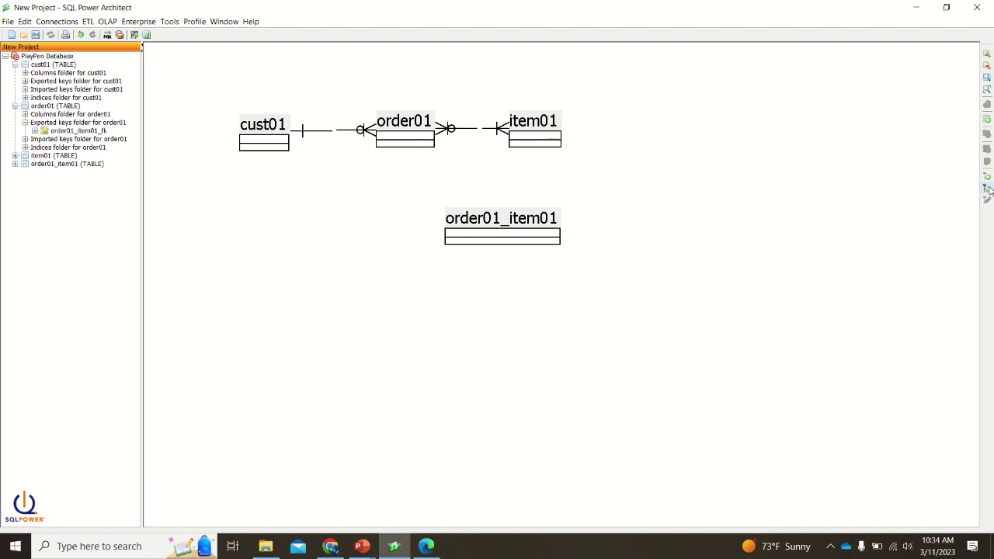
click(988, 190)
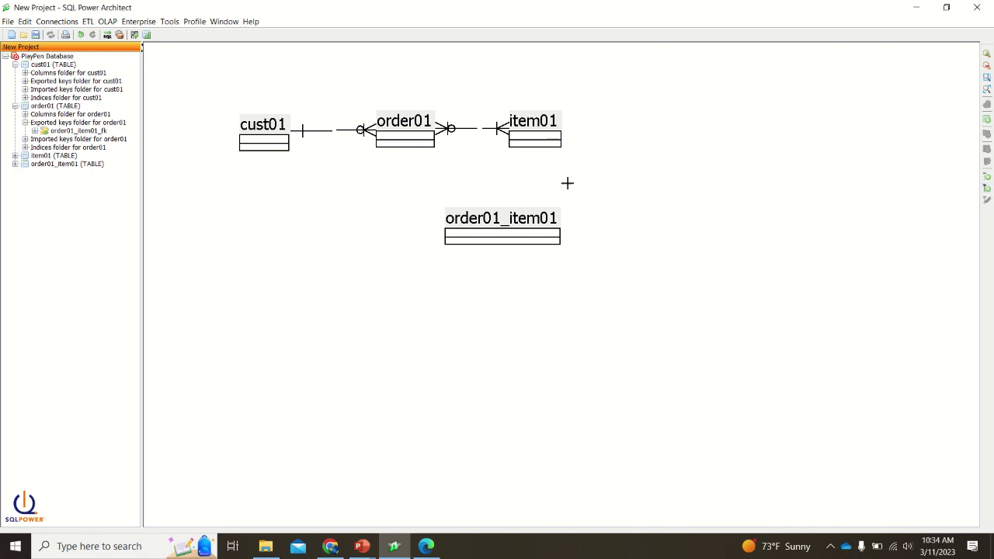
click(431, 144)
click(473, 221)
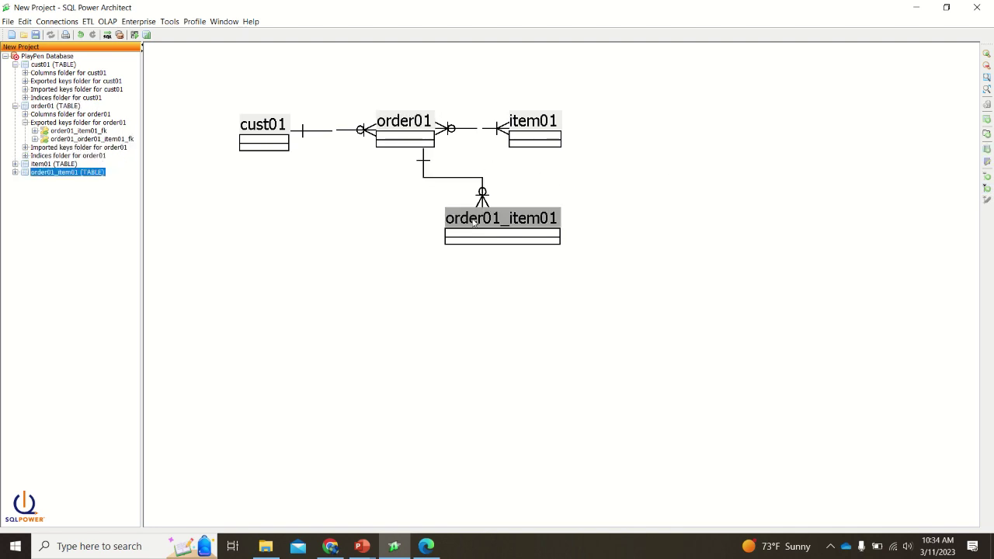
Create an identifying relationship from item01 to order01_item01.
click(548, 124)
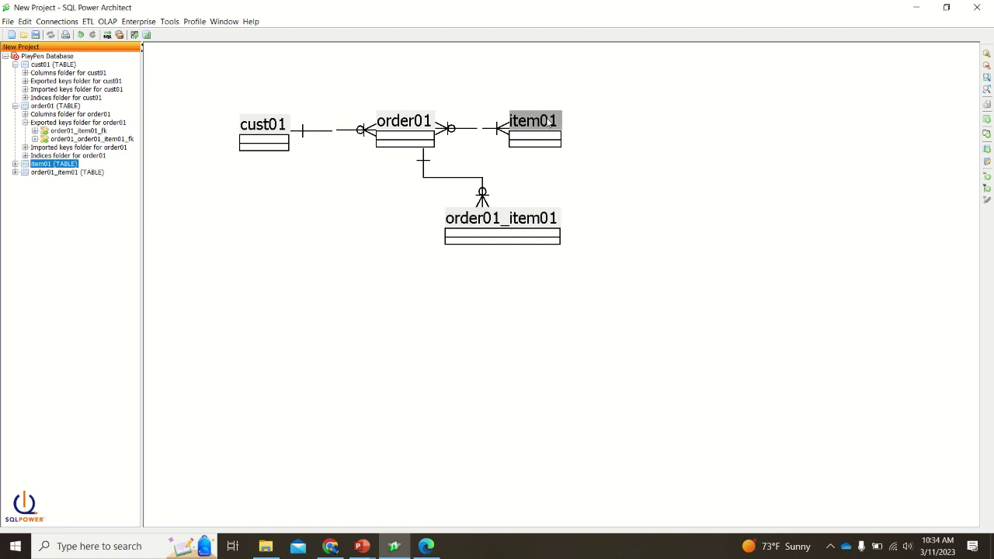
click(525, 217)
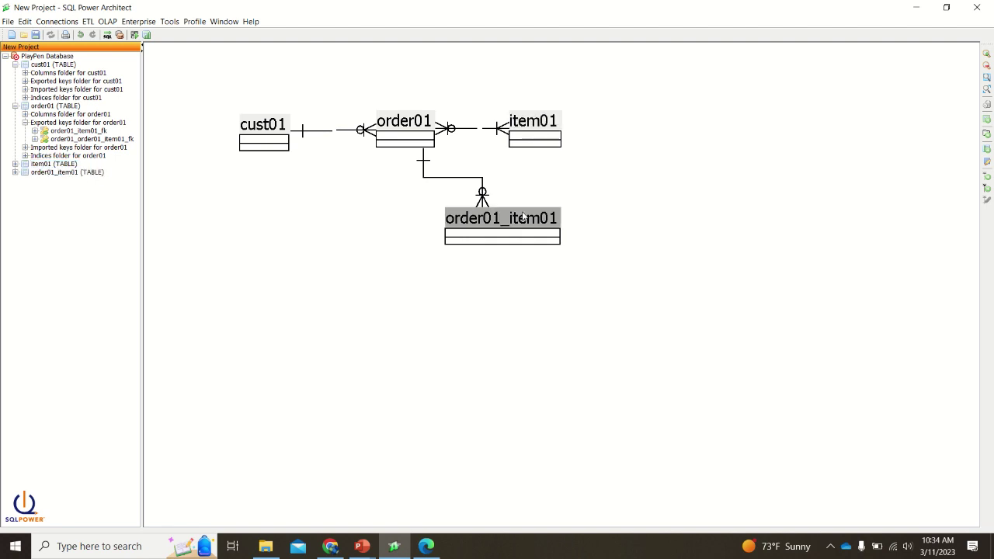
click(962, 191)
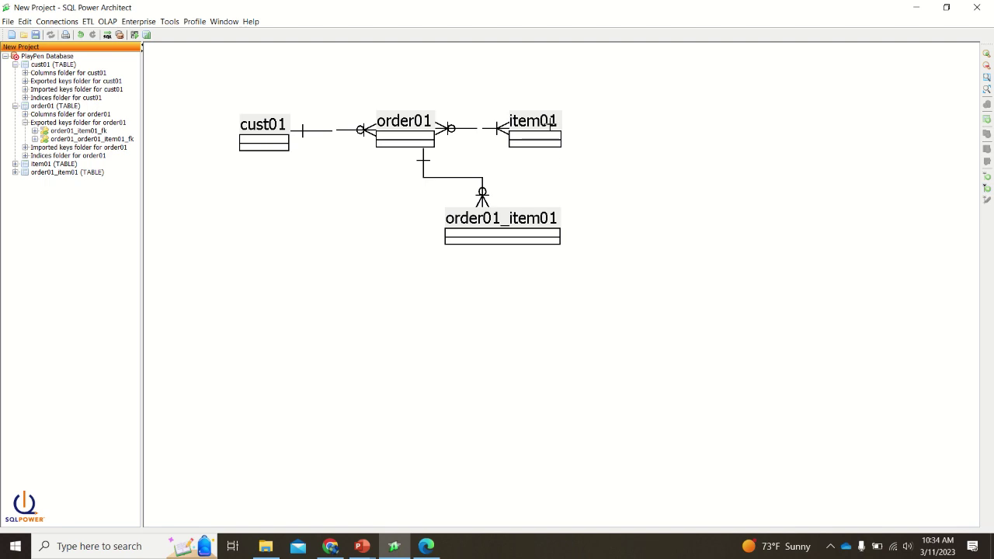
click(550, 124)
click(537, 212)
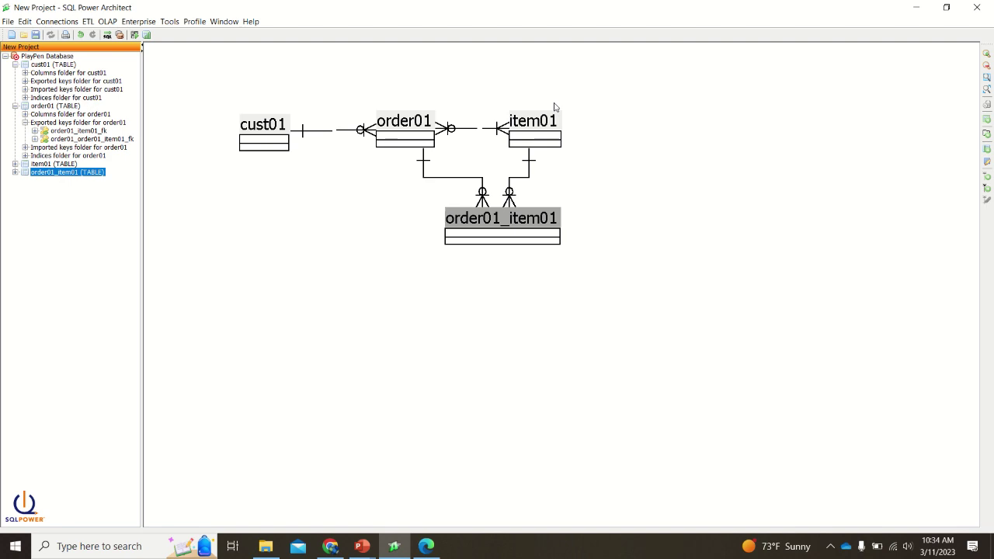
Switch to the Lab 3 PDF in Edge, check the ORDER_ITEM relationship diagrams in steps 3 and 4, and return to SQL Power Architect.
mouse_move(467, 3)
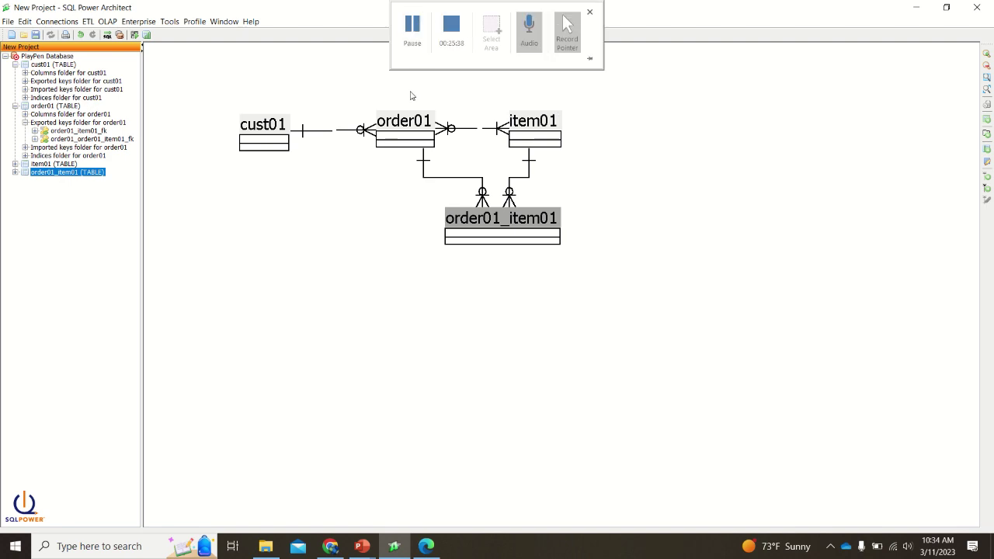
click(426, 547)
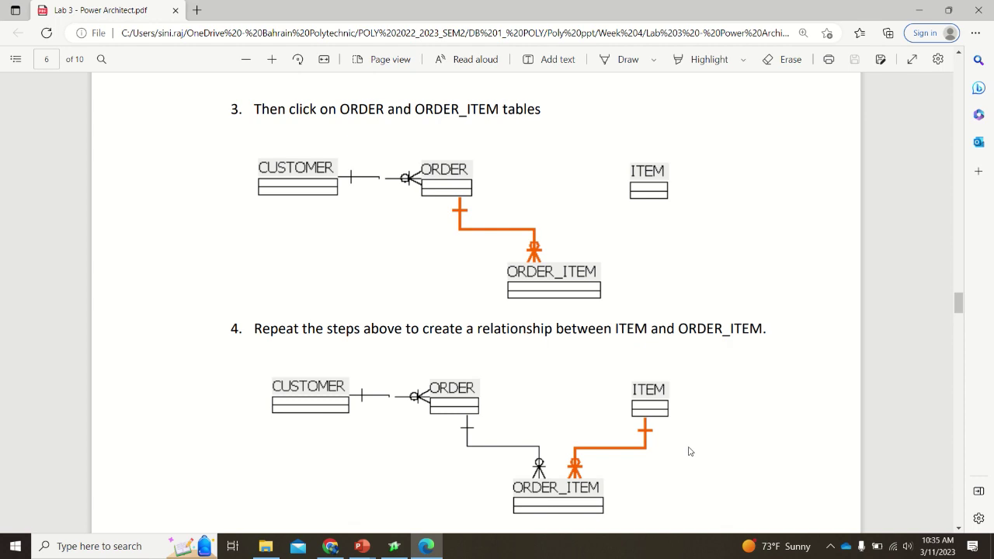
mouse_move(901, 12)
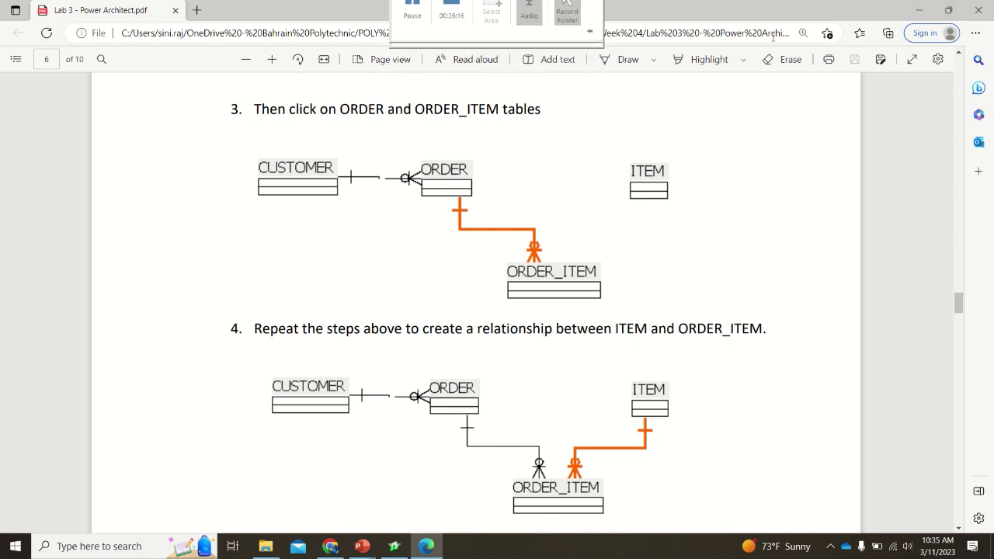
click(916, 10)
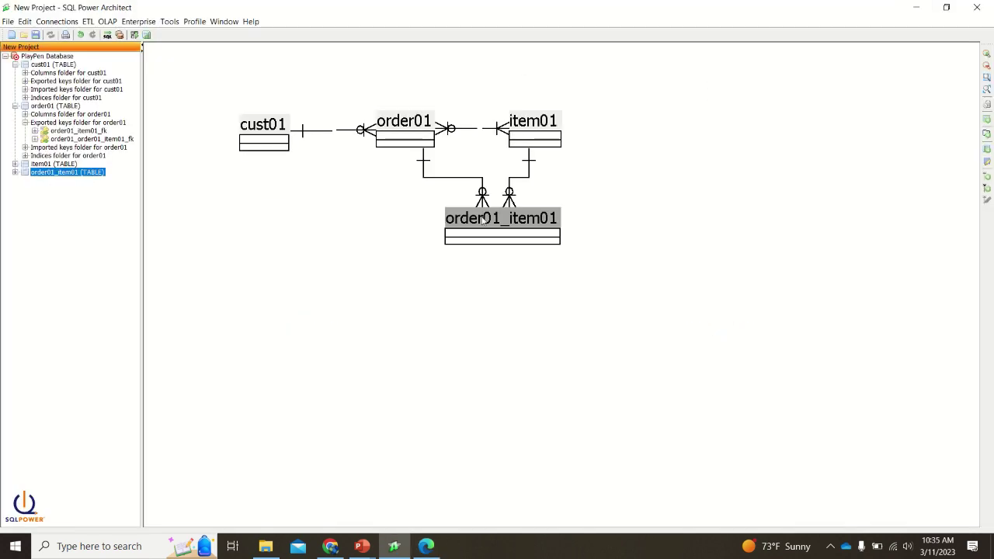
Set the line color of the relationship between order01 and order01_item01 to orange.
double_click(448, 179)
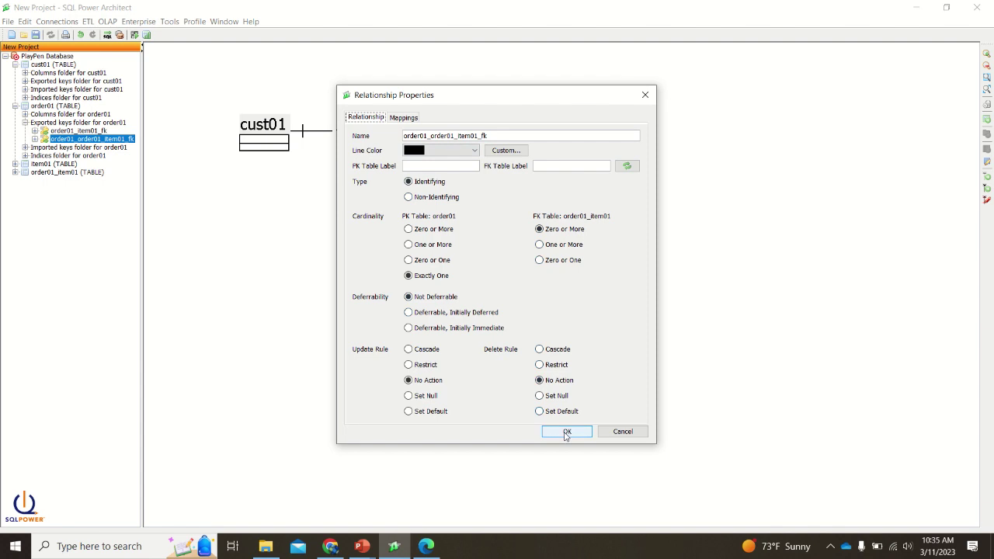
click(474, 151)
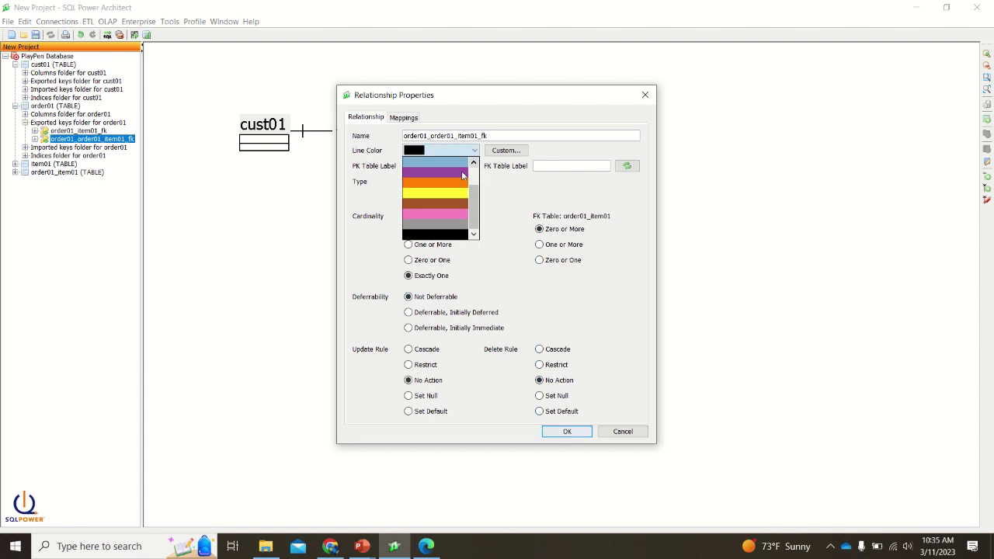
click(459, 183)
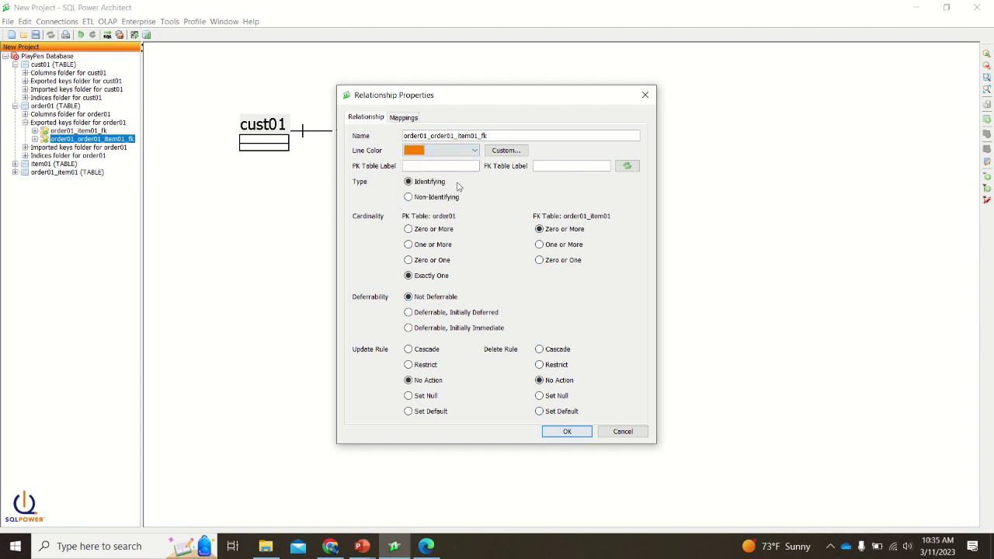
click(568, 432)
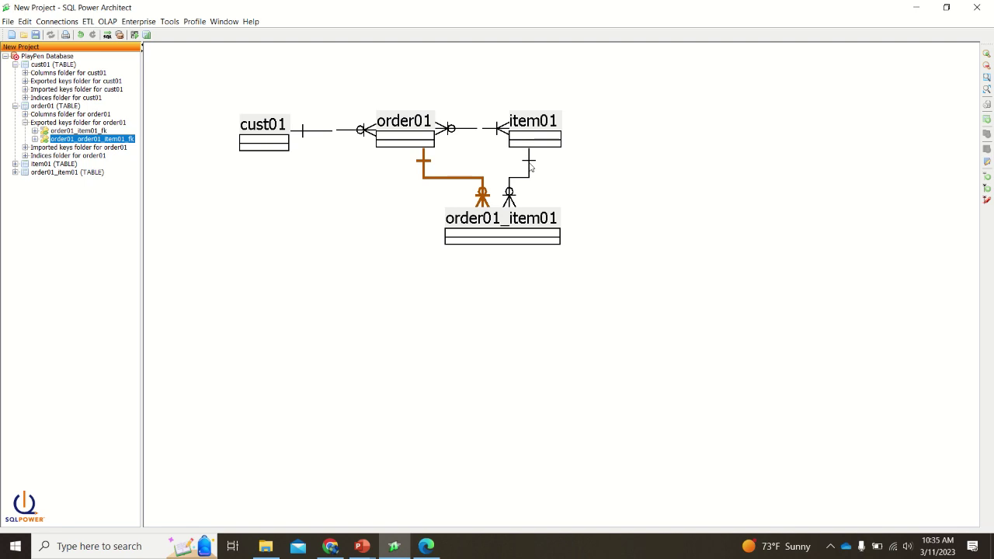
Set the line color of the relationship between item01 and order01_item01 to orange.
click(530, 166)
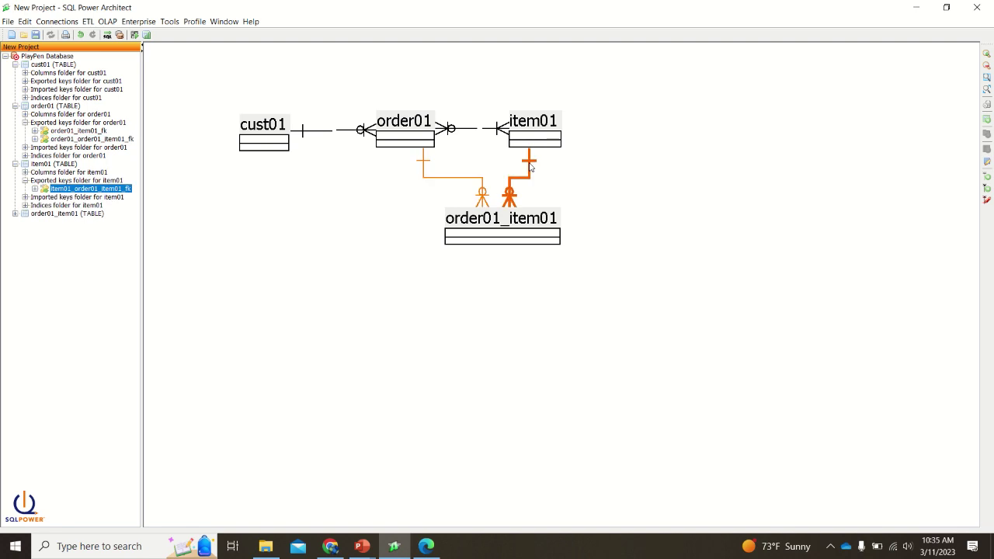
double_click(530, 166)
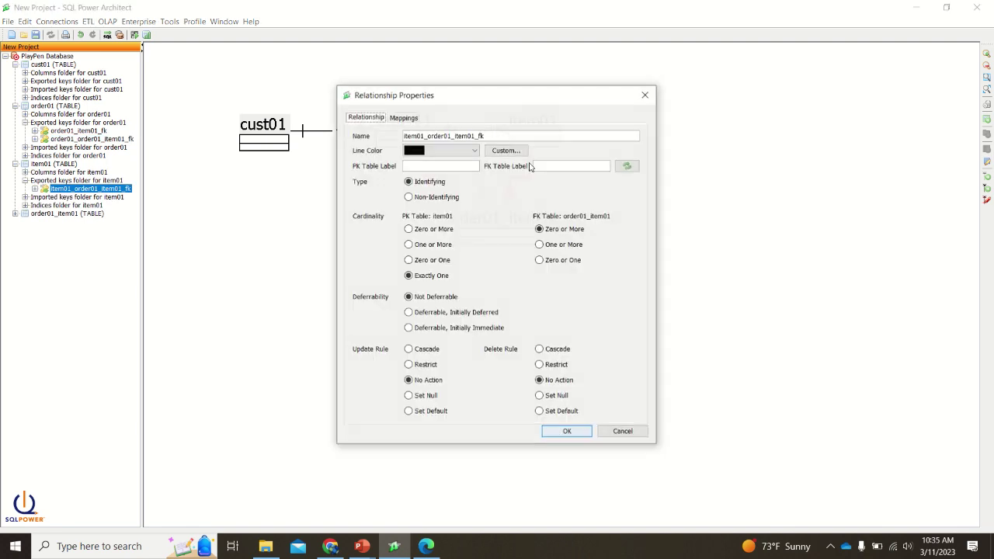
click(464, 150)
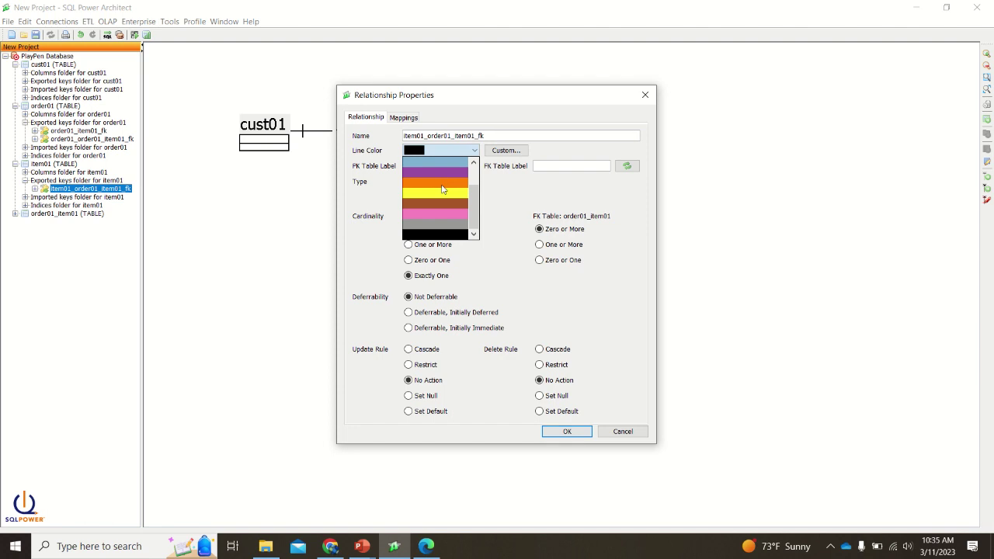
click(441, 184)
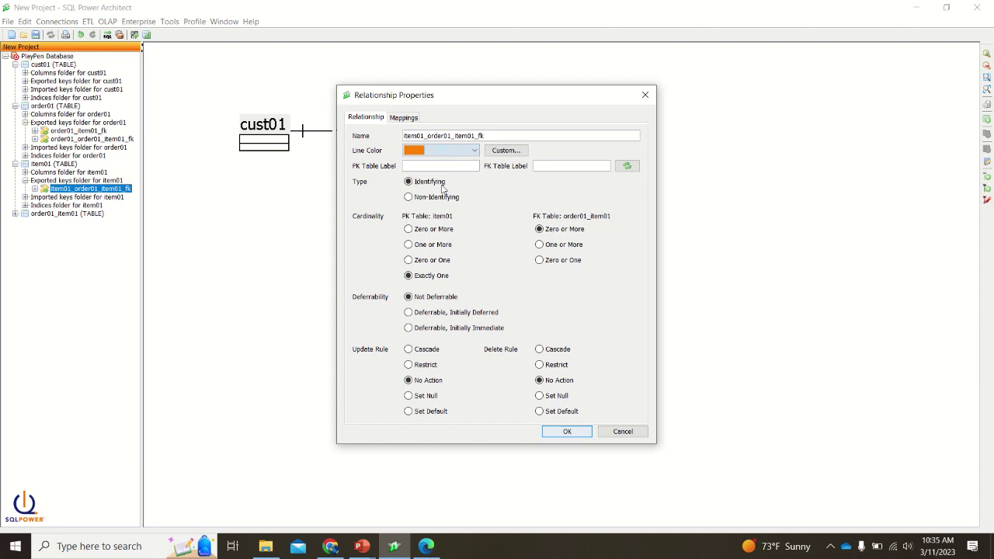
click(556, 431)
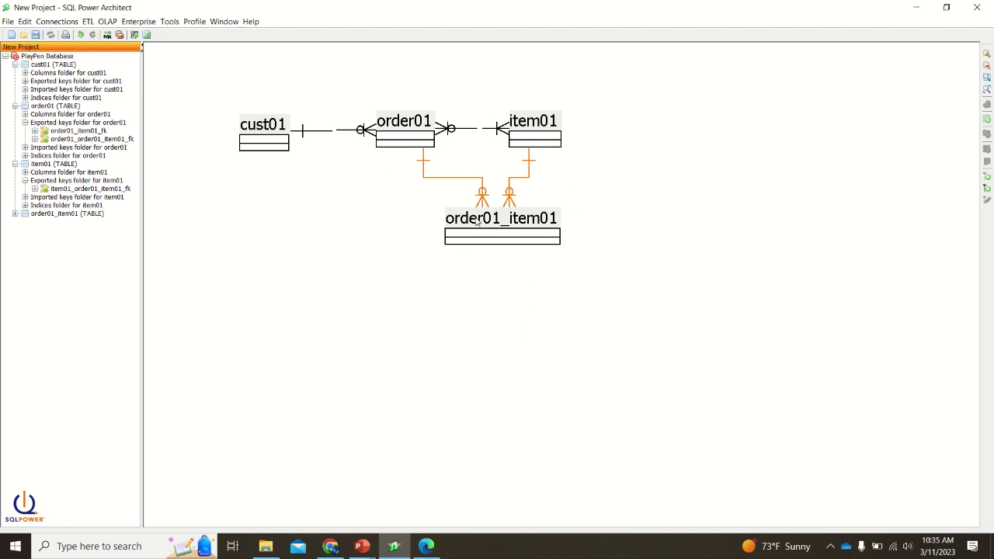
Check the lab PDF in Edge, return to SQL Power Architect and delete the direct relationship between order01 and item01.
click(429, 547)
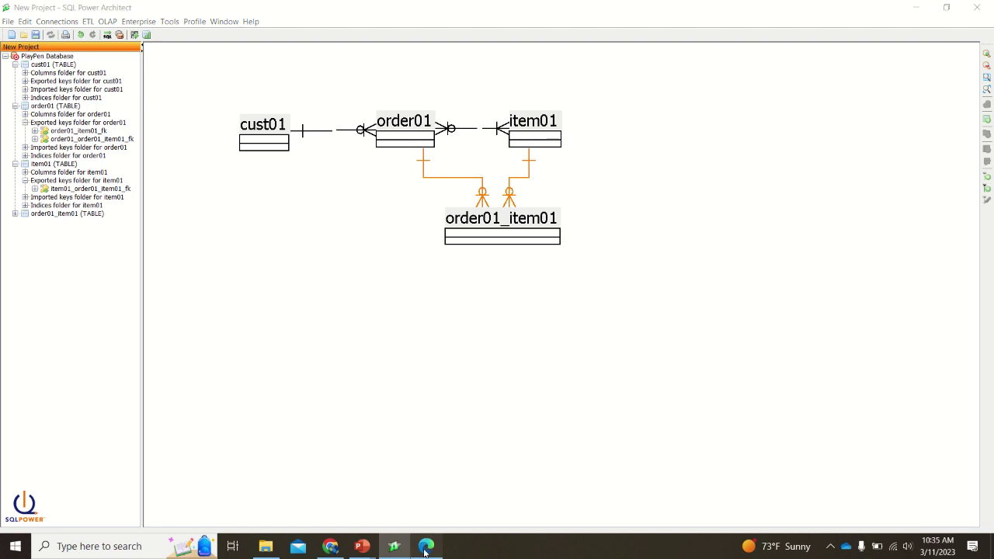
click(429, 547)
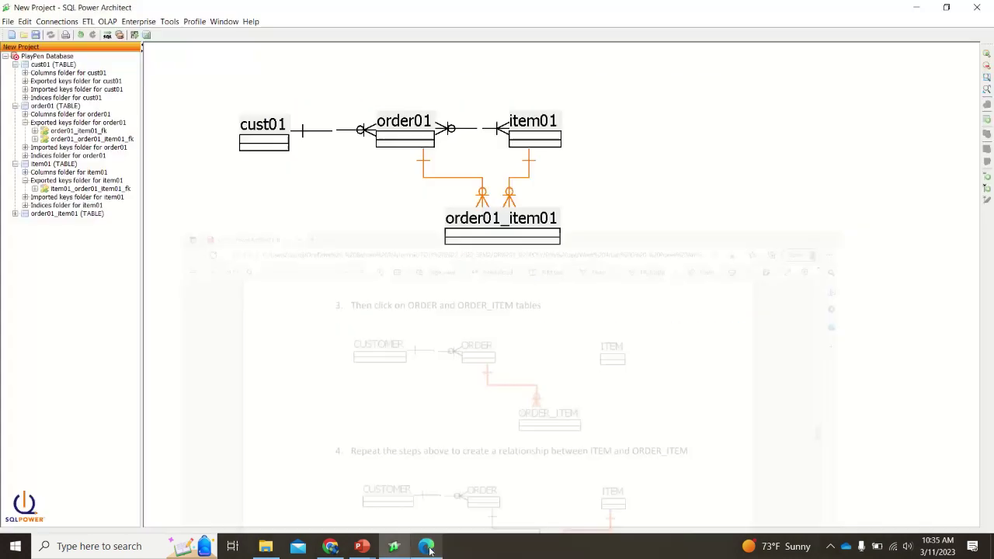
click(466, 131)
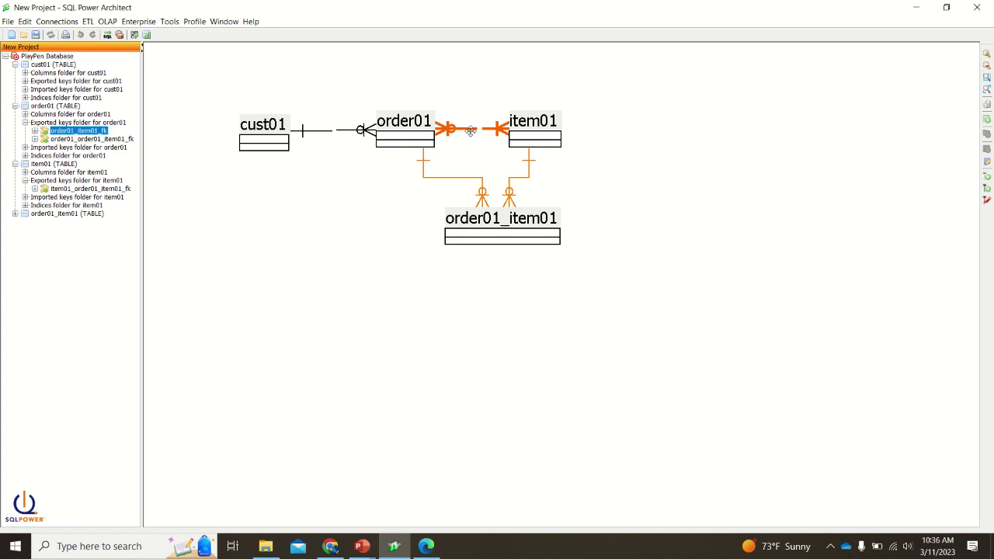
key(Delete)
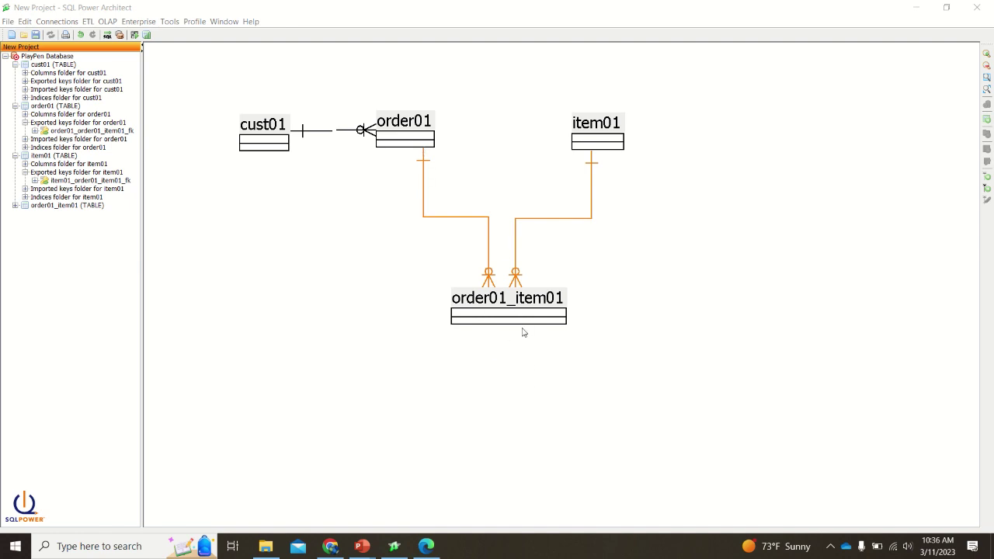
Set the order01_item01 side cardinality of its relationship with order01 to One or More.
double_click(489, 268)
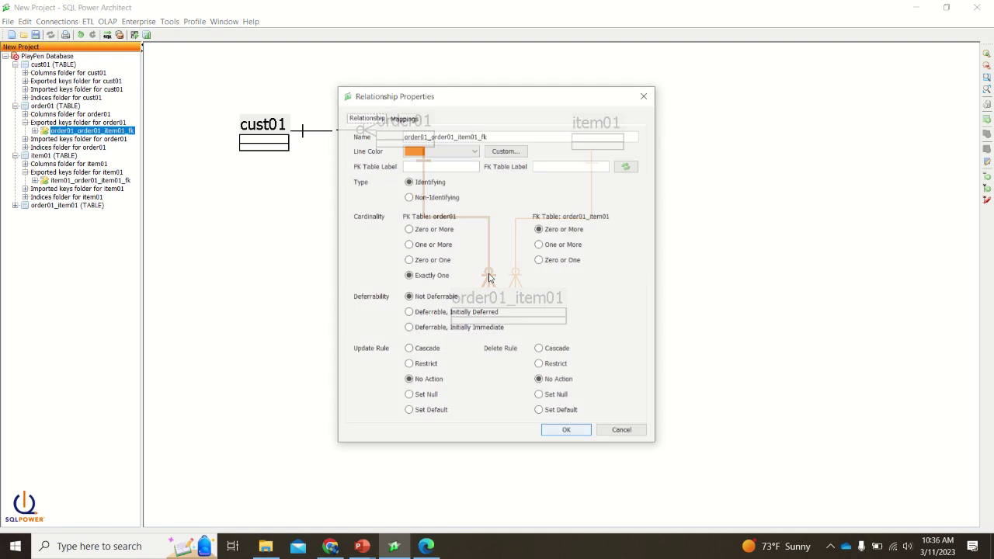
click(540, 245)
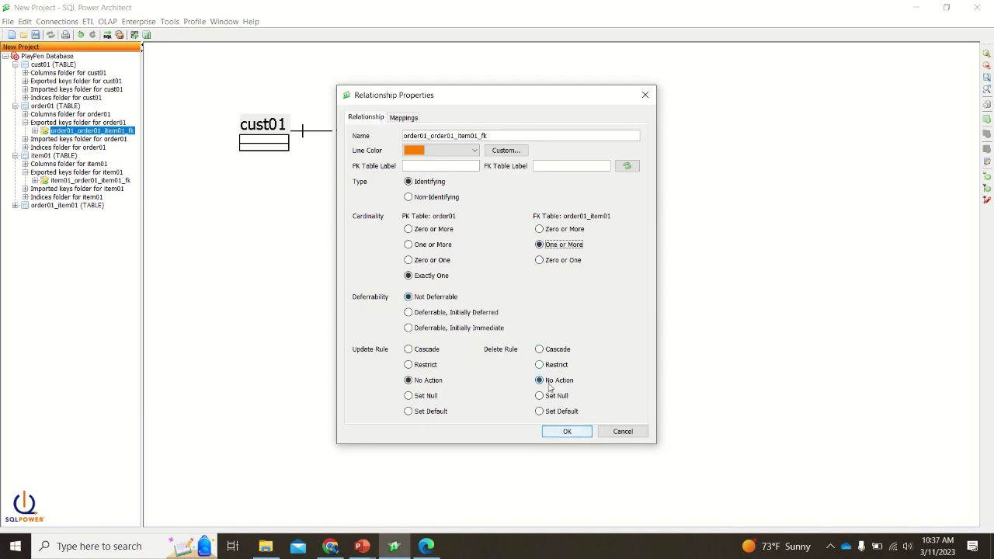
click(564, 434)
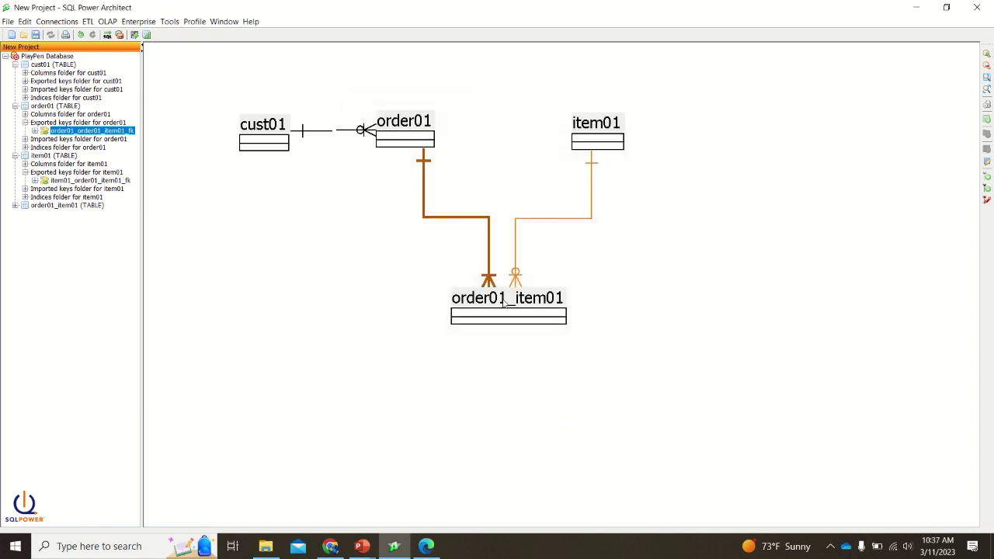
click(548, 390)
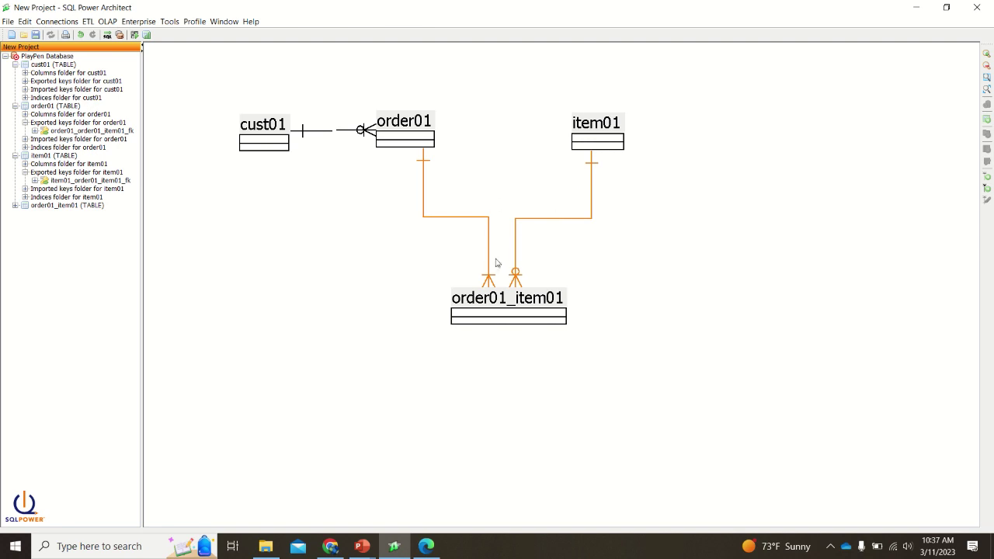
mouse_move(470, 4)
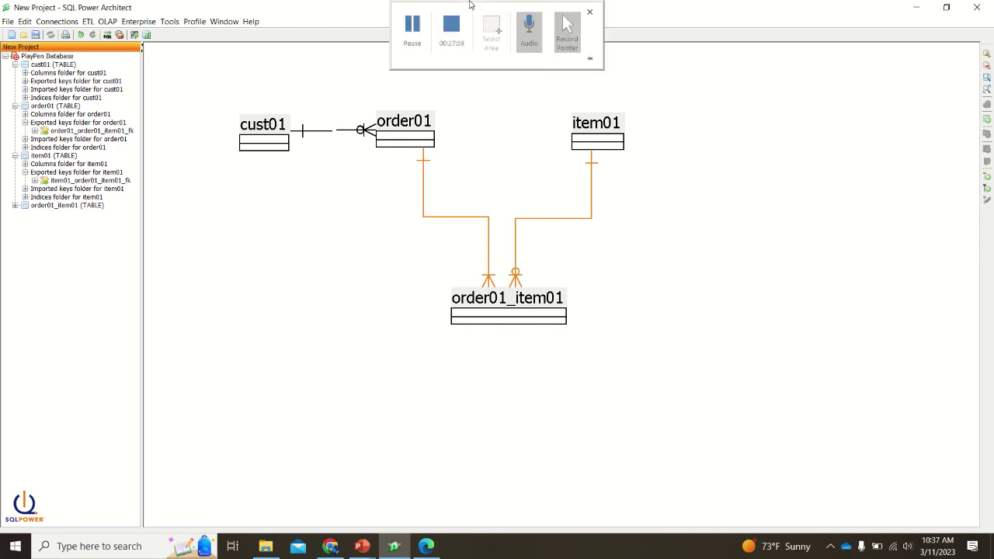
Look up the attribute table for the CUSTOMER, ORDER, ITEM and ORDER_ITEM tables in the Edge lab PDF and return to SQL Power Architect.
key(alt+Tab)
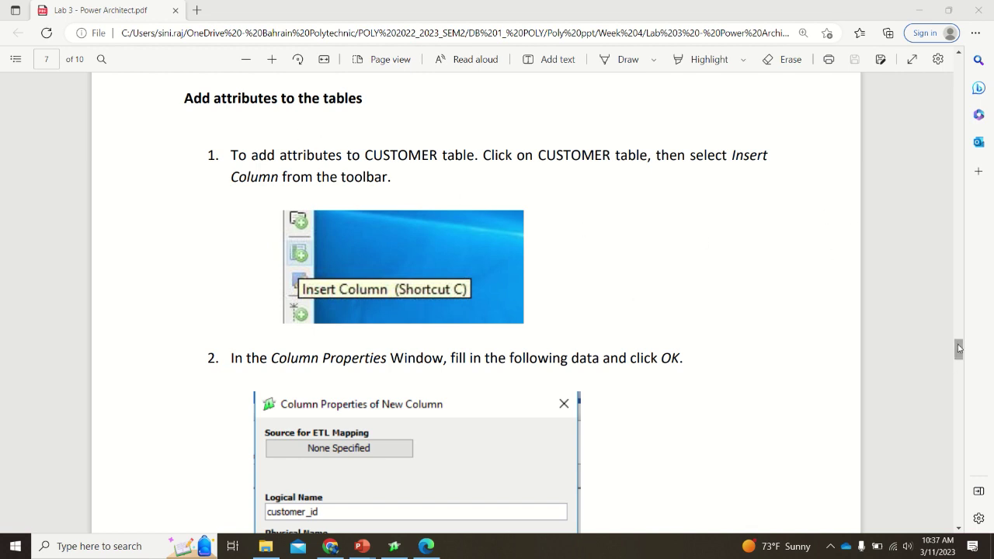
drag(959, 349, 963, 394)
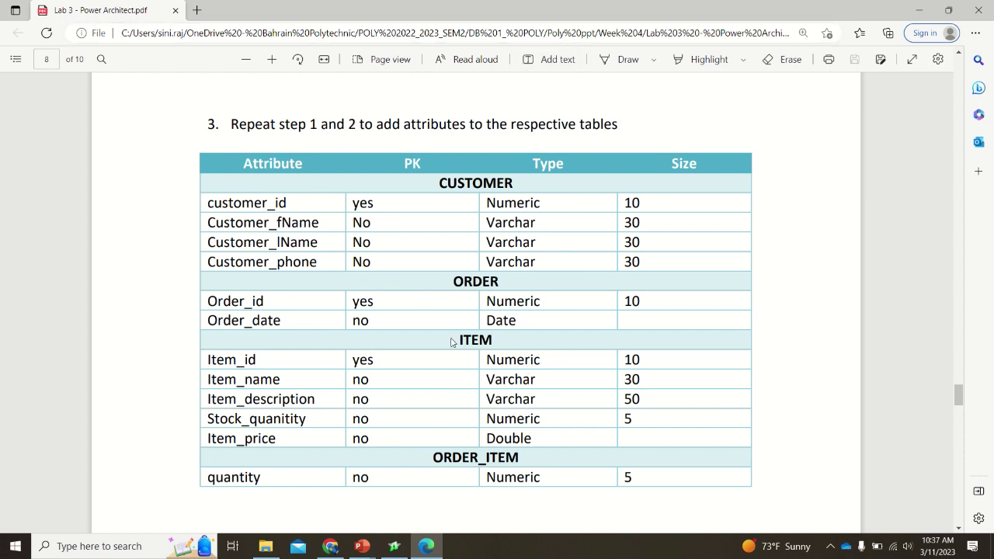
click(396, 547)
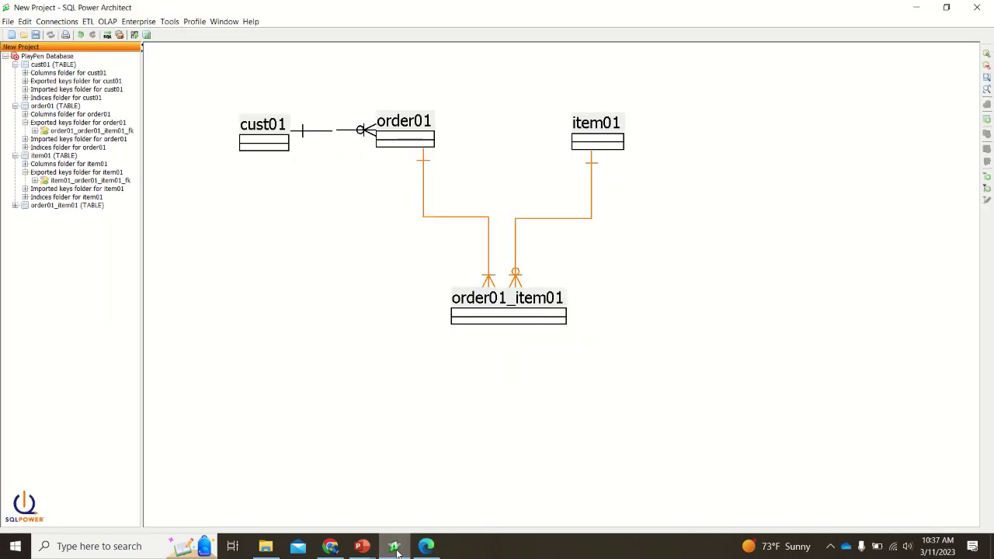
Start a new column in the cust01 table so that its column properties are open.
click(274, 133)
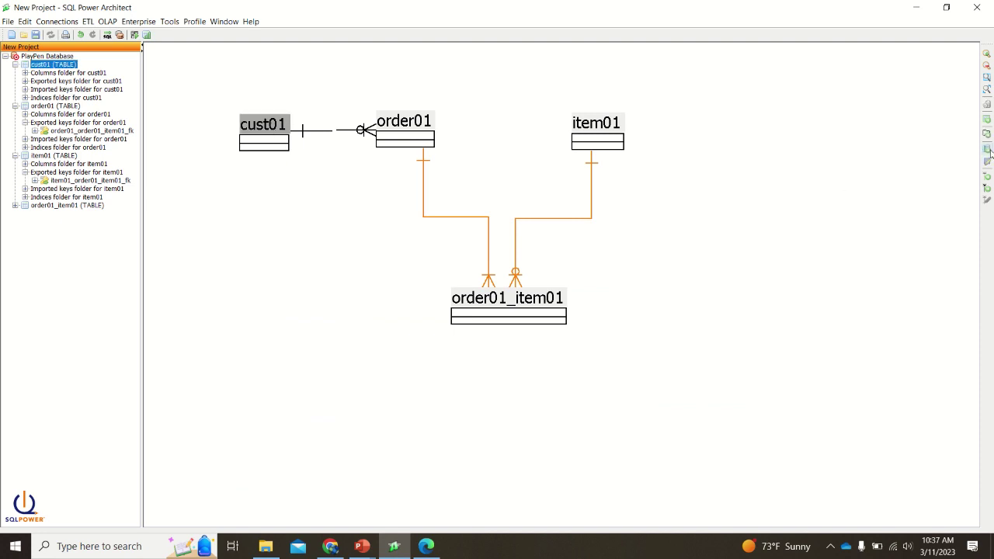
right_click(275, 131)
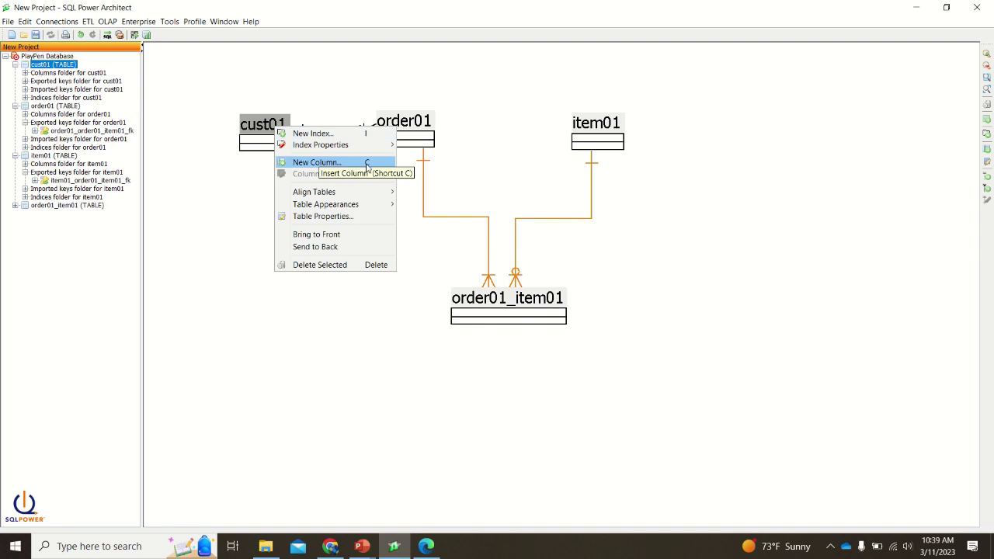
click(225, 202)
click(258, 118)
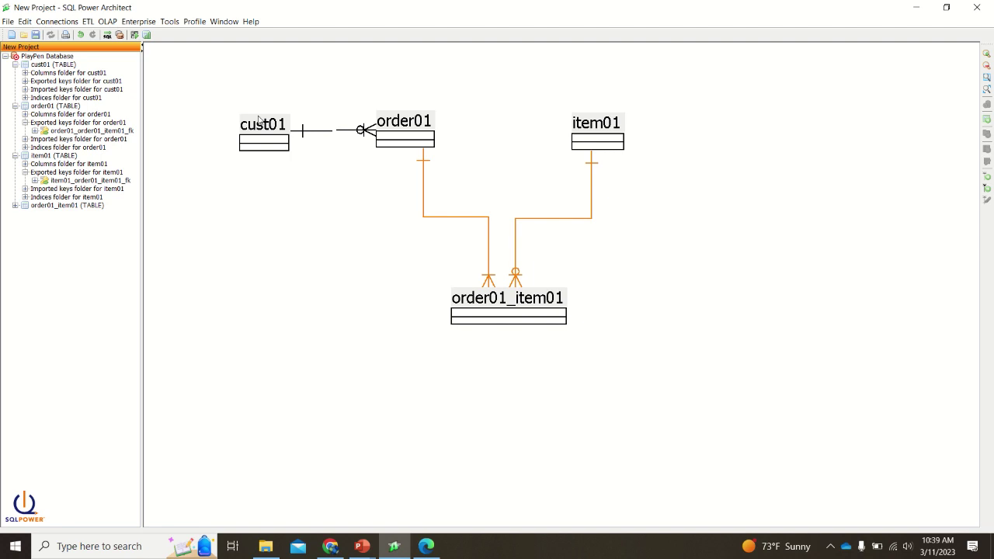
click(261, 126)
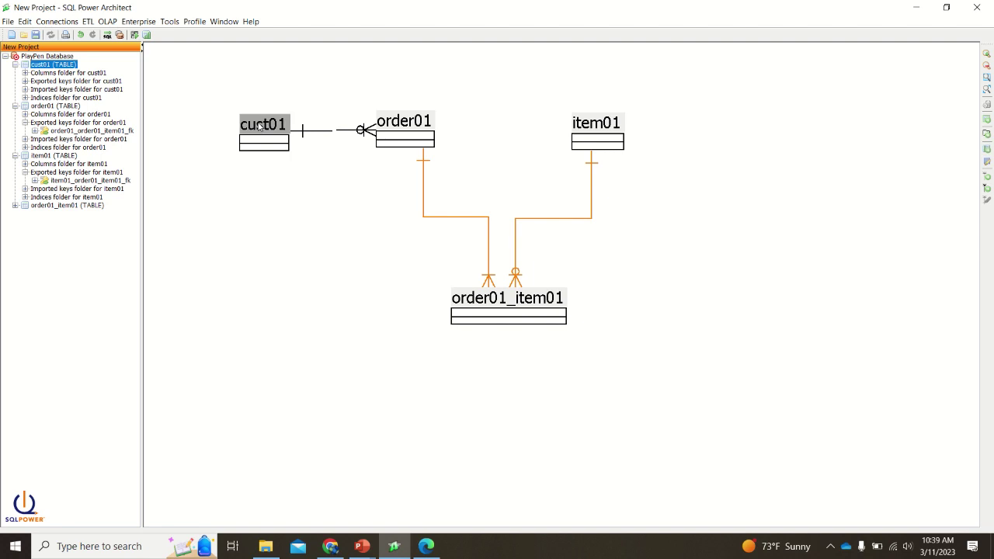
key(c)
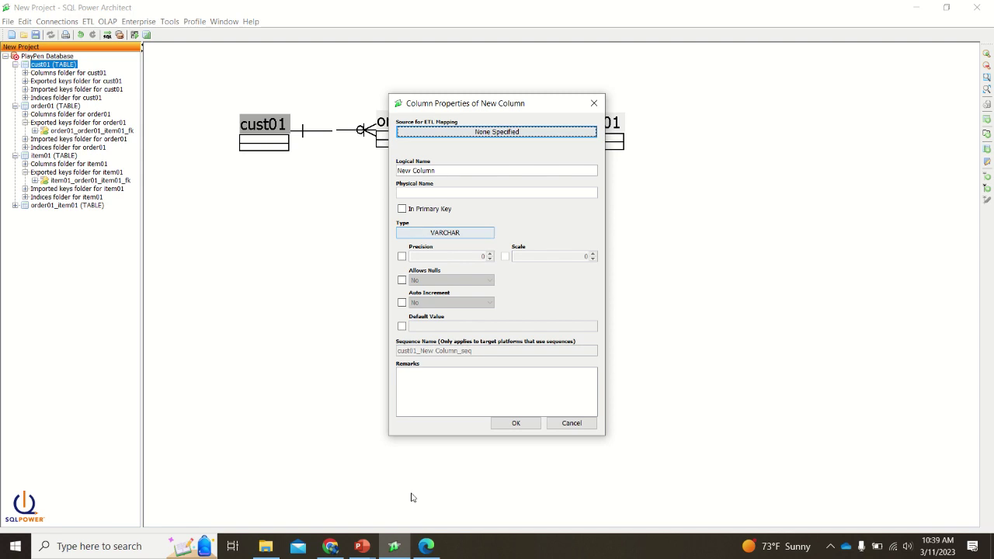
Switch to the lab PDF in Edge, find the attribute table and tile it side by side with SQL Power Architect.
click(425, 548)
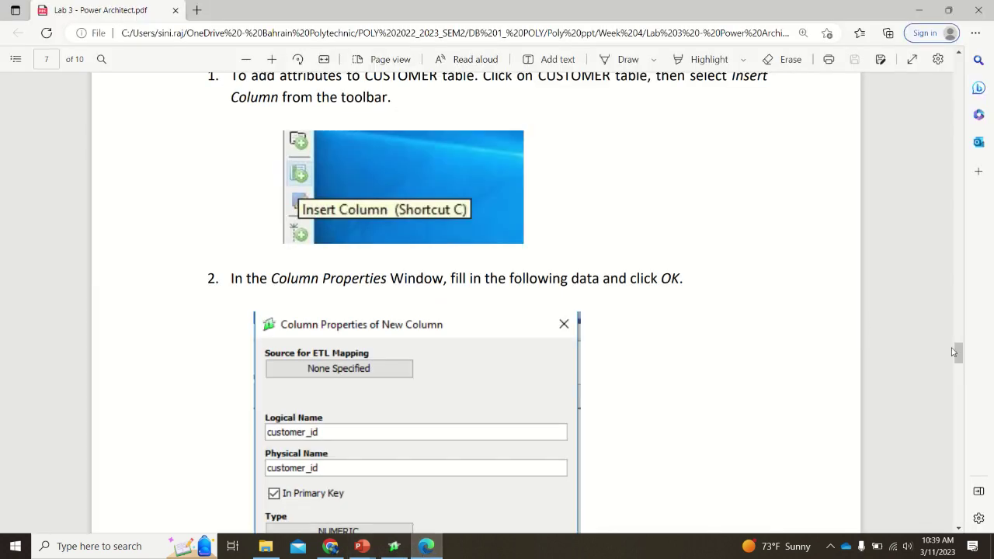
drag(954, 352, 961, 395)
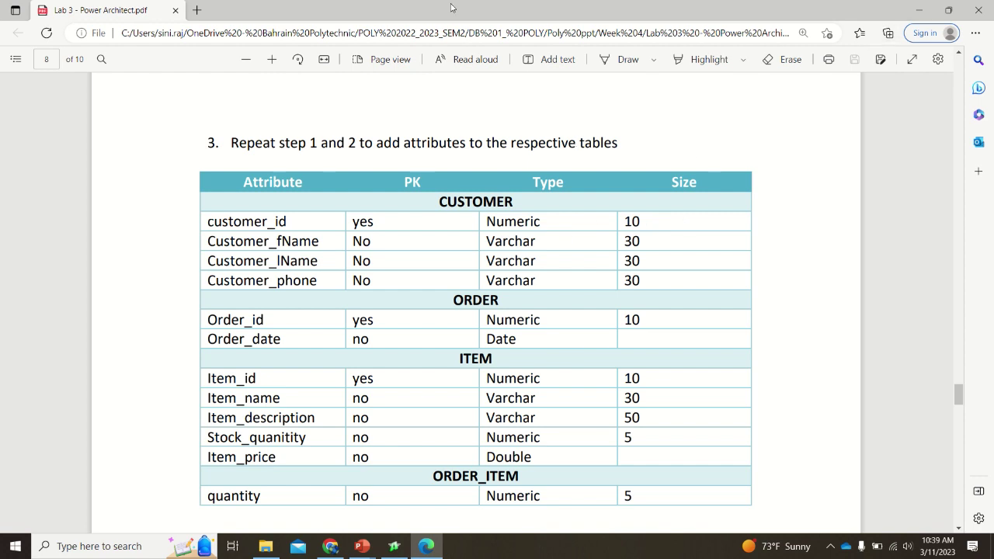
drag(333, 10, 0, 10)
click(578, 116)
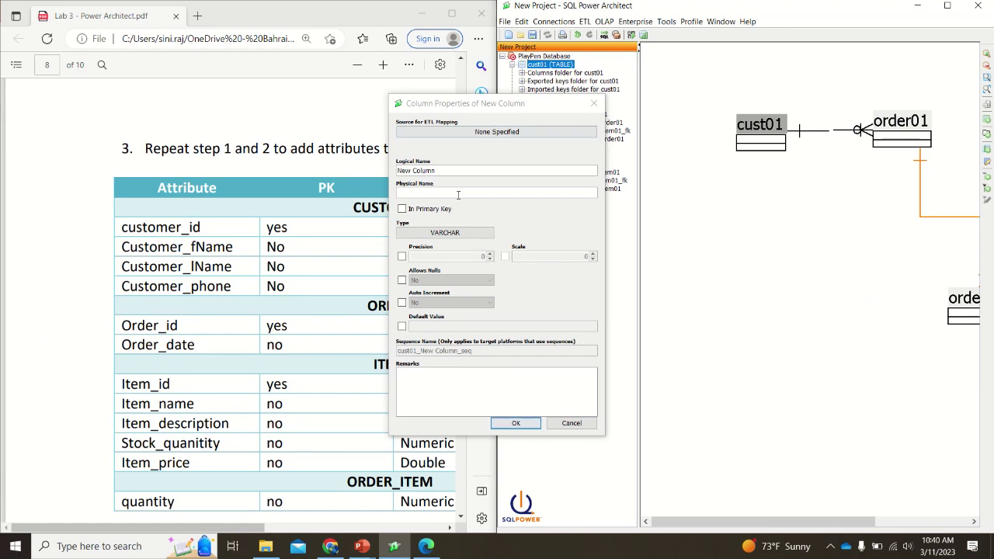
Set the new column's logical name to cust01_id.
click(452, 169)
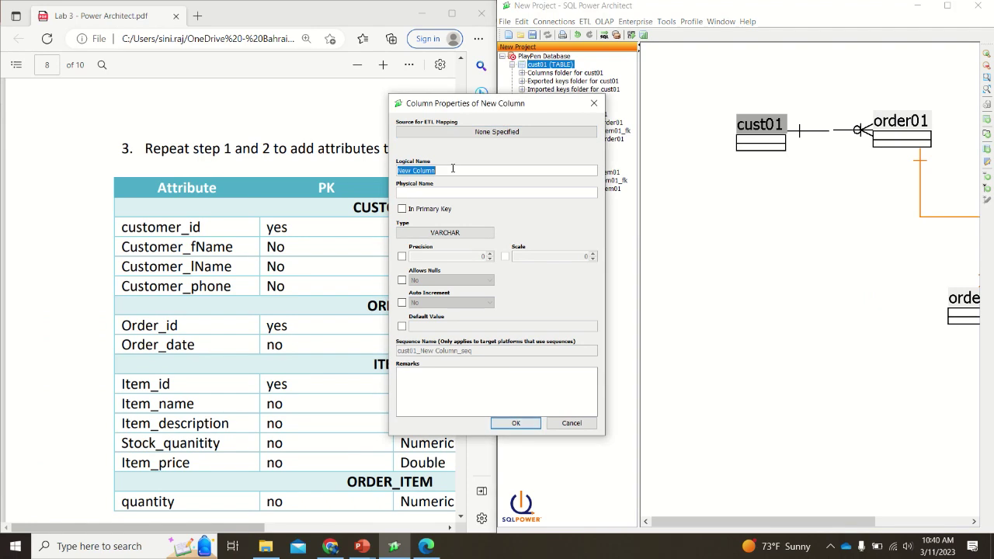
text(Cust)
key(BackSpace)
key(BackSpace)
key(BackSpace)
key(BackSpace)
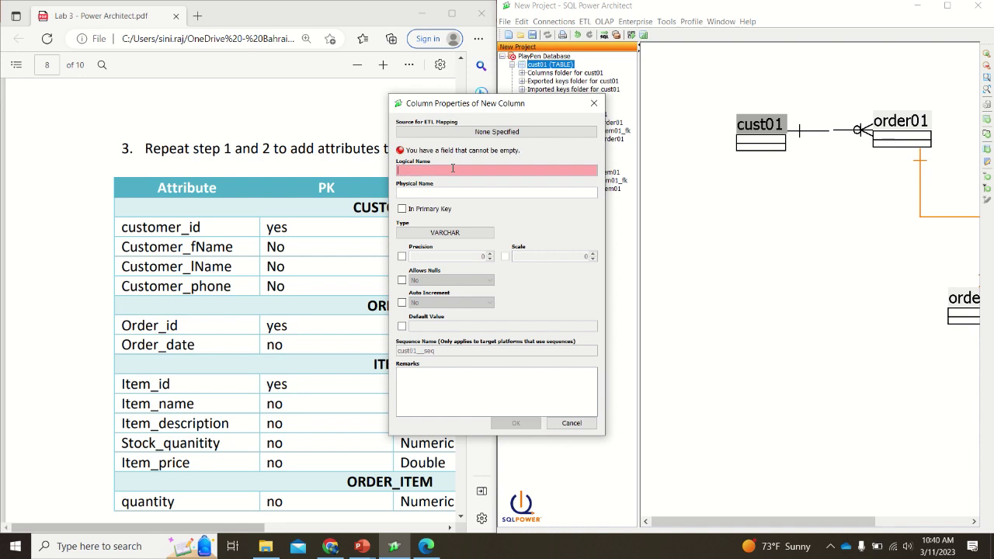
text(cu)
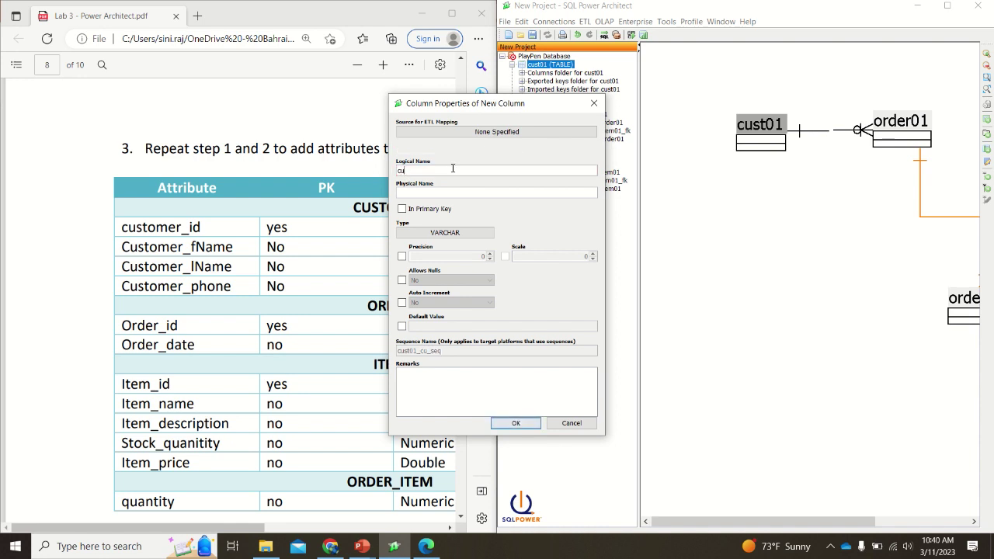
text(st01id)
click(417, 171)
text(_)
Set the column's physical name to cust01_id and include the column in the primary key.
text(cus)
text(t01)
text(_i)
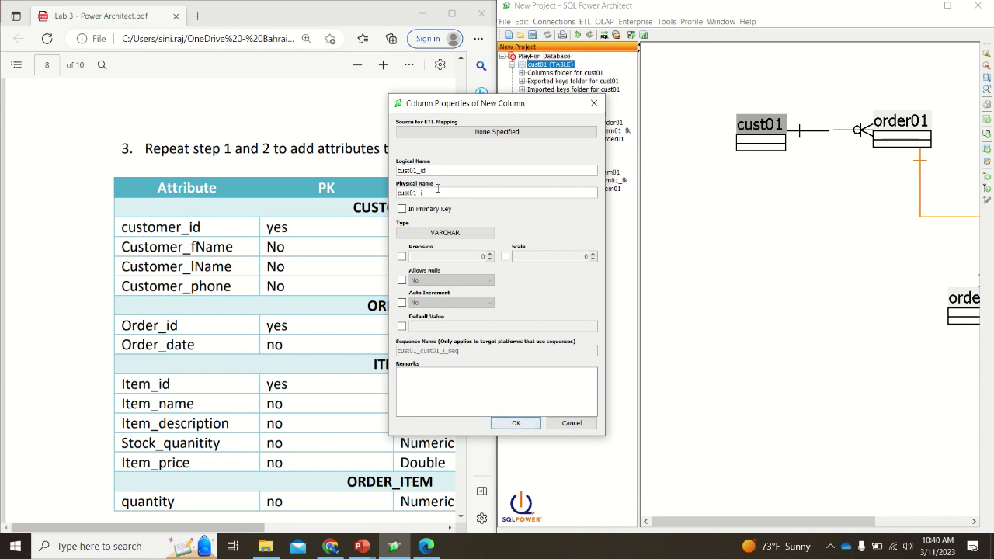
text(d)
click(403, 209)
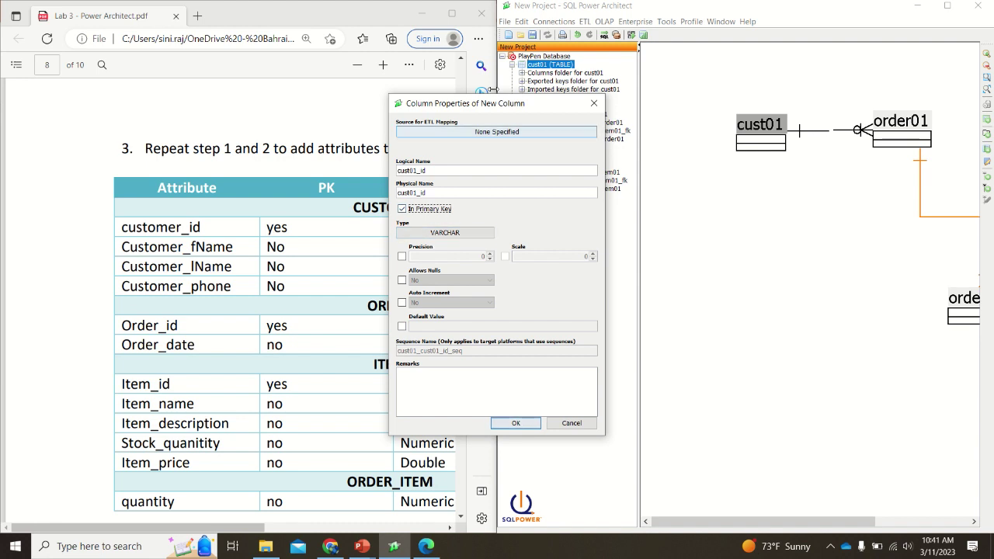
Move the column properties dialog clear of the PDF's type and size columns and set the cust01_id type to NUMERIC.
drag(501, 106, 637, 81)
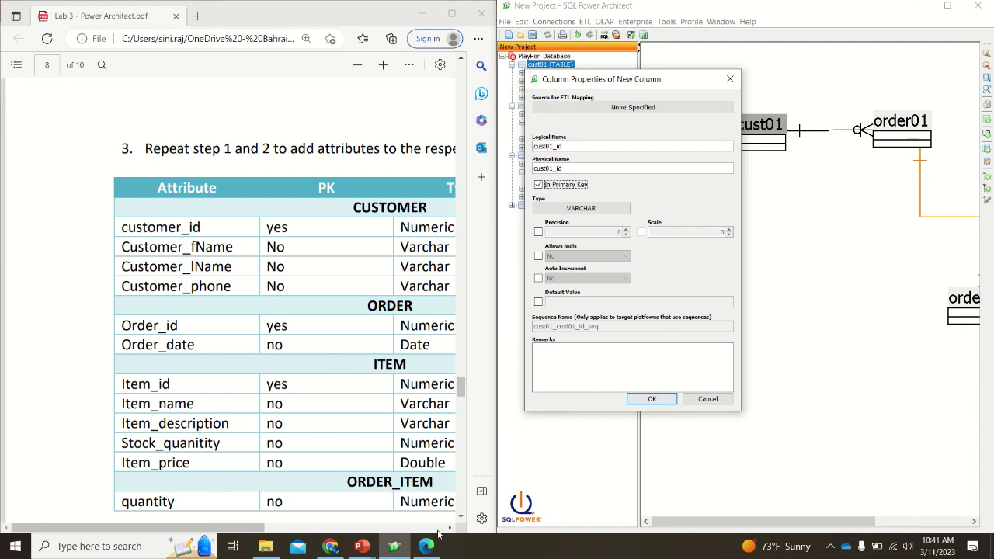
click(450, 528)
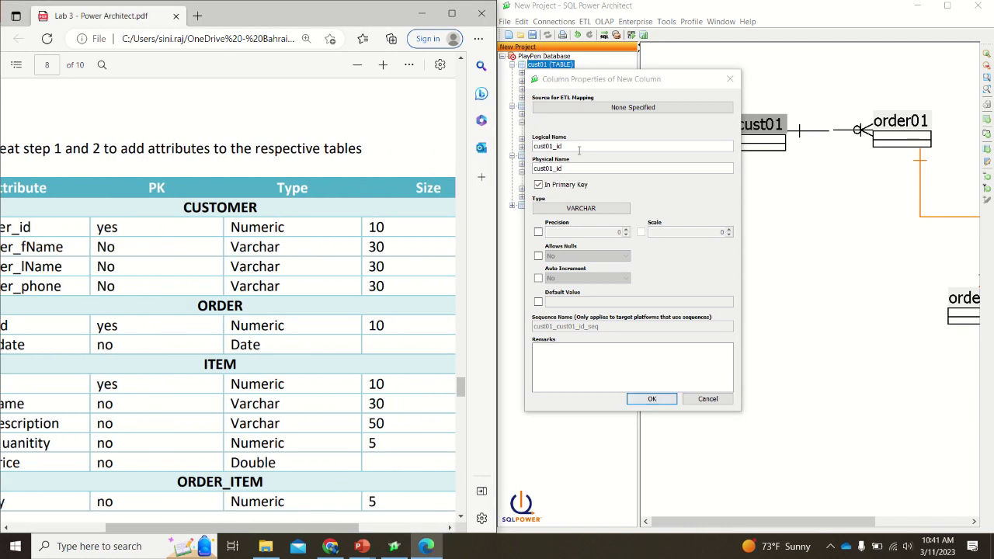
click(590, 208)
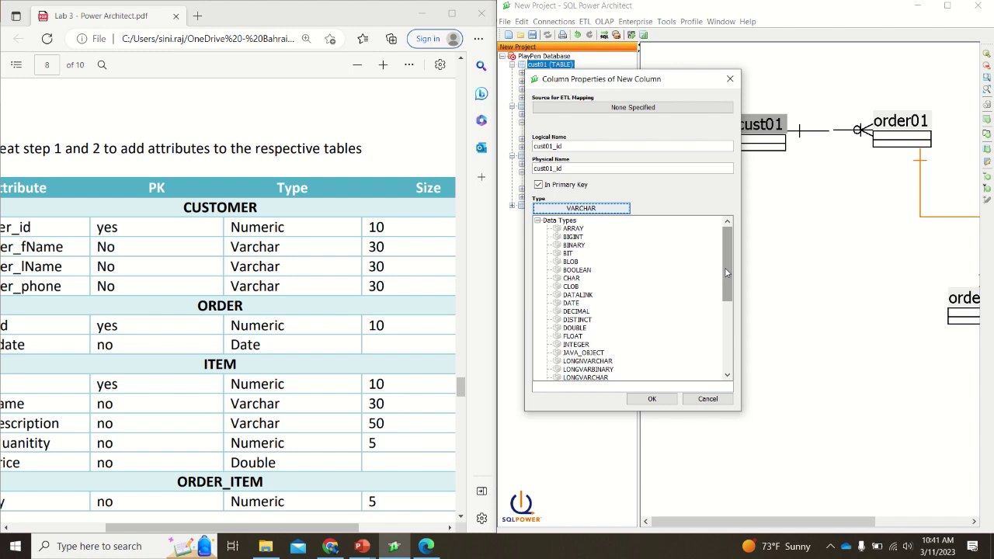
drag(727, 272, 726, 324)
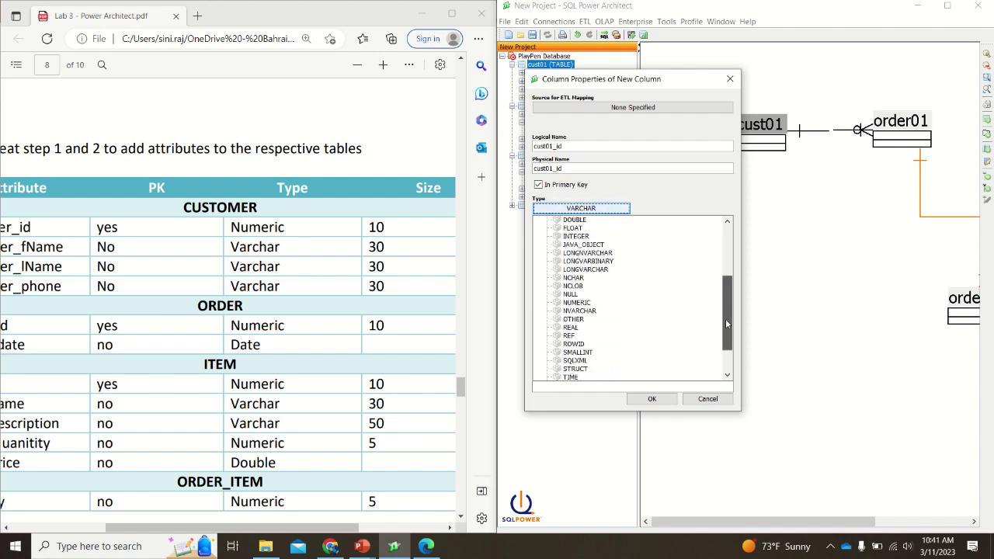
click(576, 302)
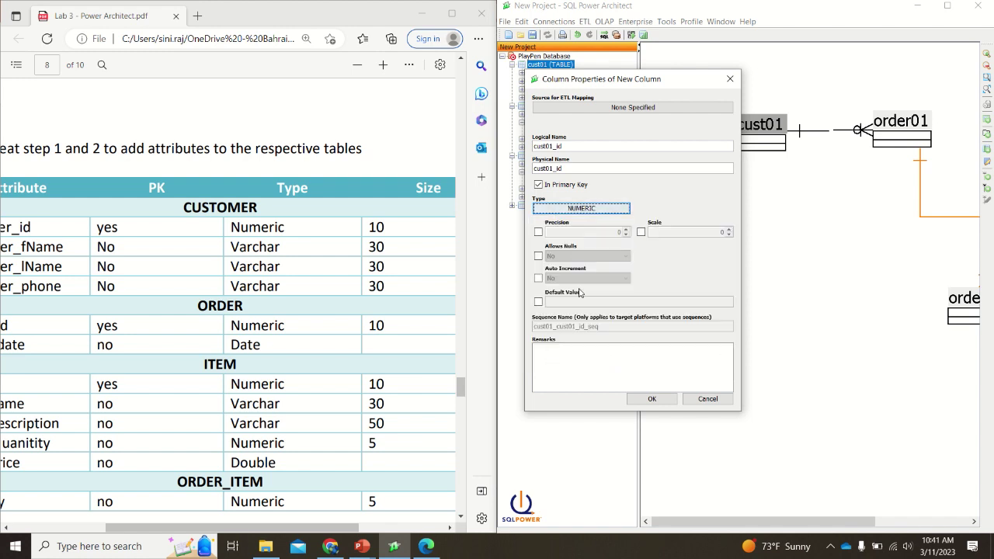
Set the cust01_id precision to 10 with Allows Nulls set to No, and add the column to cust01.
click(538, 231)
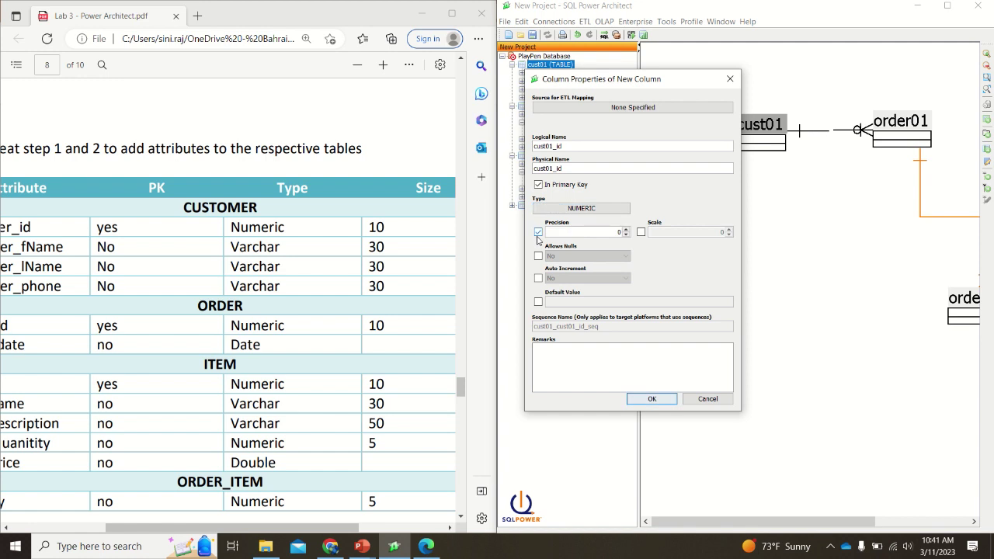
double_click(626, 232)
text(11)
click(626, 235)
click(539, 258)
click(649, 399)
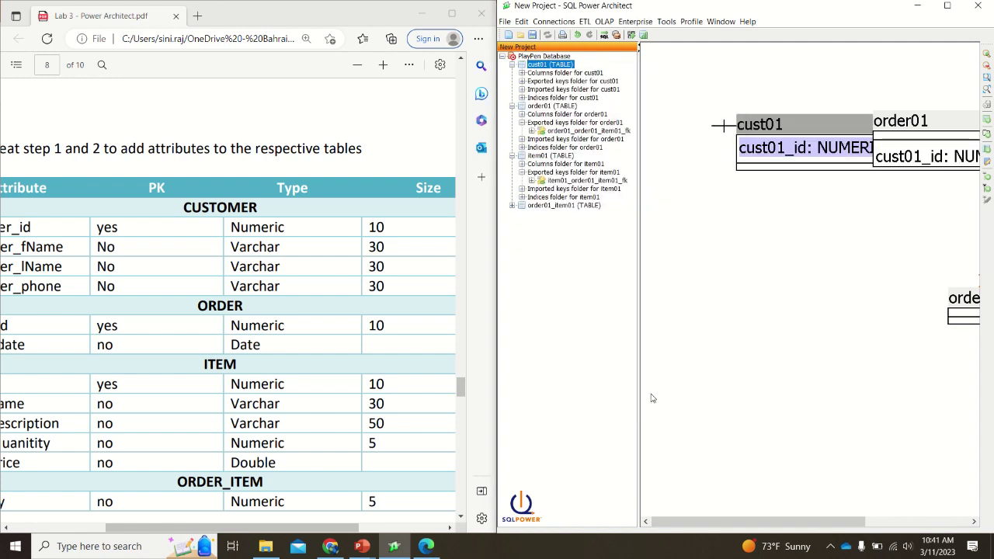
Maximize SQL Power Architect and spread out the order01, item01, order01_item01 and cust01 tables so they no longer overlap.
click(950, 6)
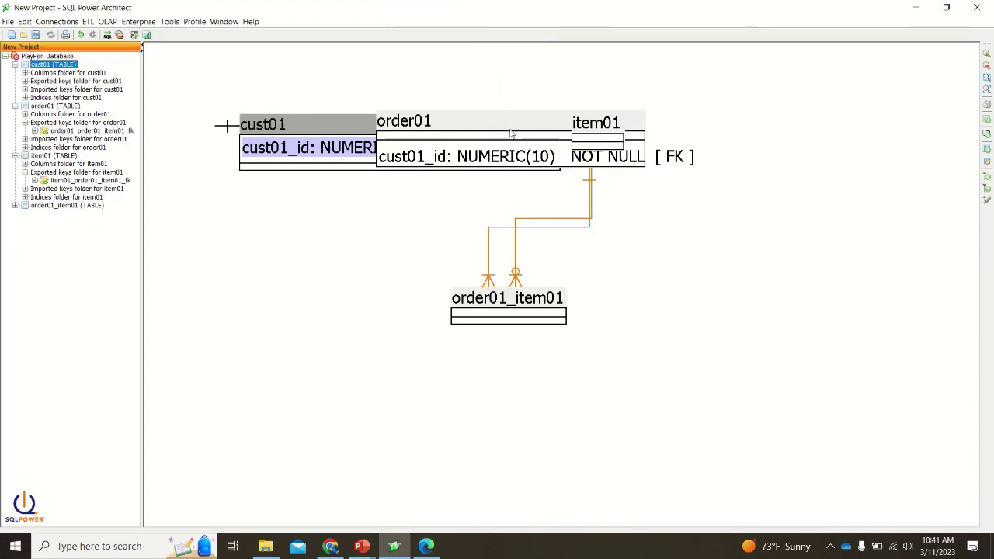
drag(512, 122, 728, 70)
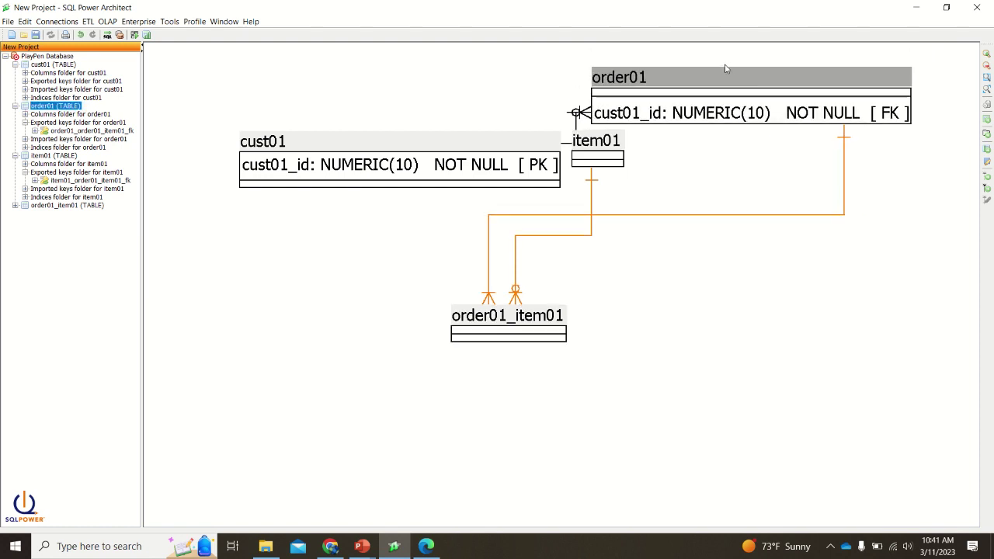
drag(613, 147, 897, 300)
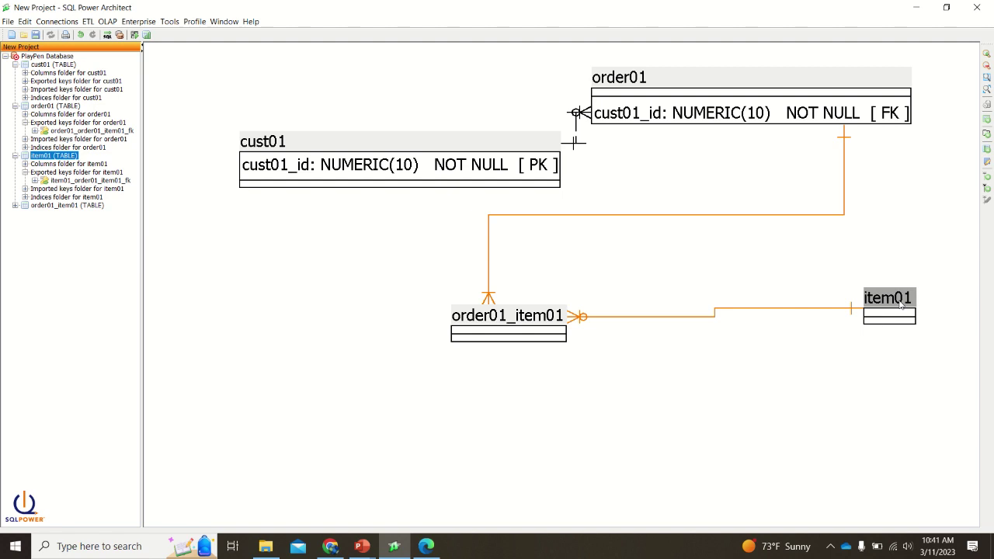
drag(505, 326, 609, 409)
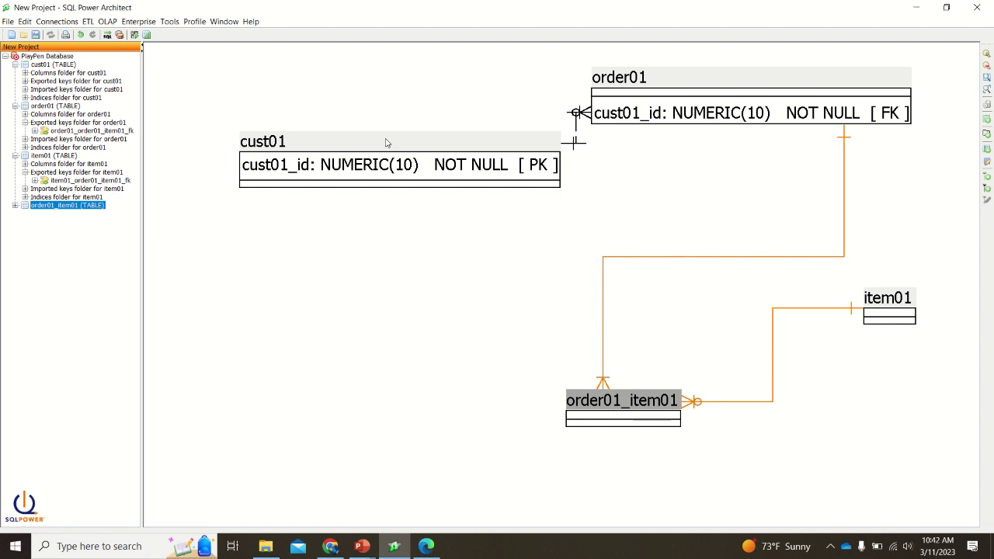
drag(386, 143, 273, 207)
mouse_move(313, 238)
mouse_down()
mouse_move(310, 255)
mouse_move(313, 243)
mouse_up()
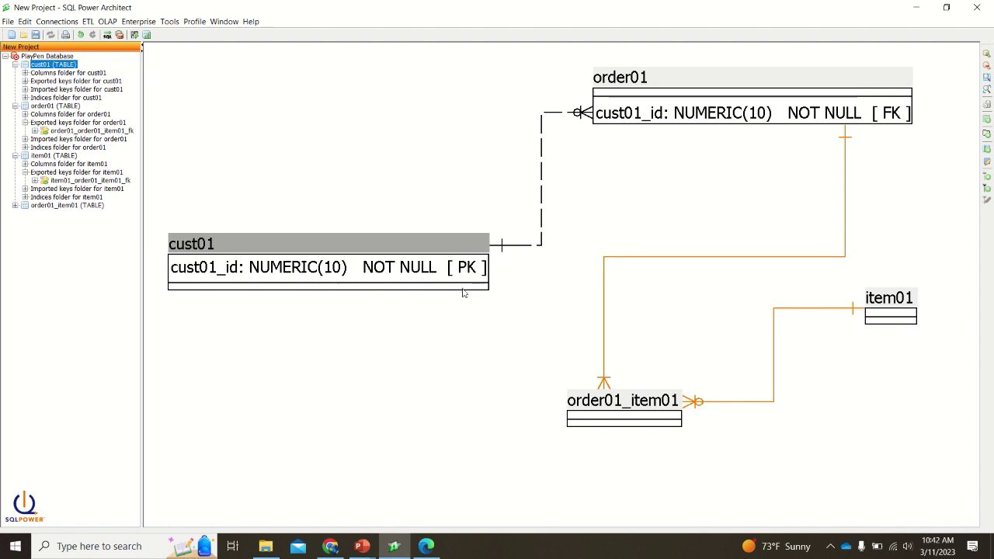
Check the remaining CUSTOMER attributes in the Edge lab PDF and return to SQL Power Architect.
click(426, 546)
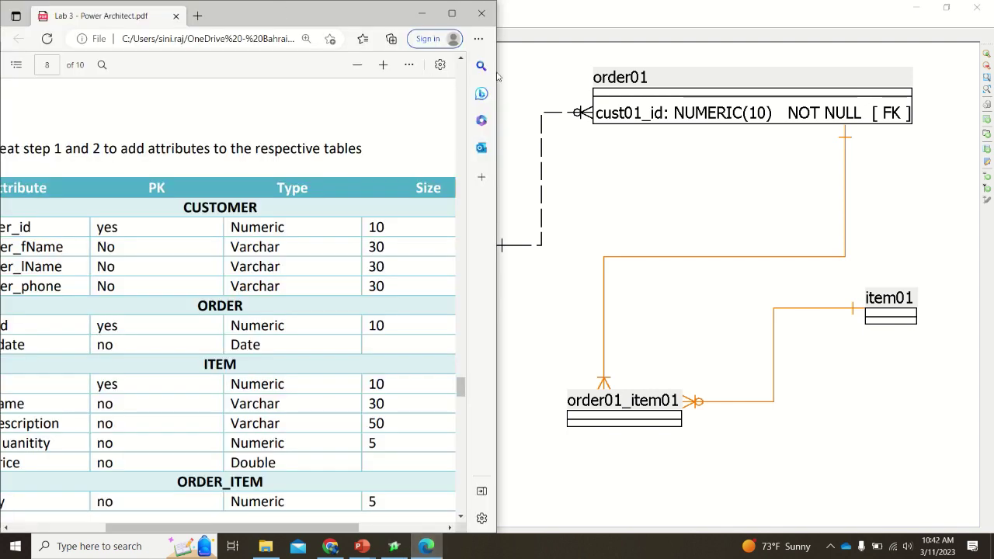
mouse_move(390, 15)
mouse_down()
mouse_move(492, 17)
mouse_move(361, 22)
mouse_move(398, 20)
mouse_up()
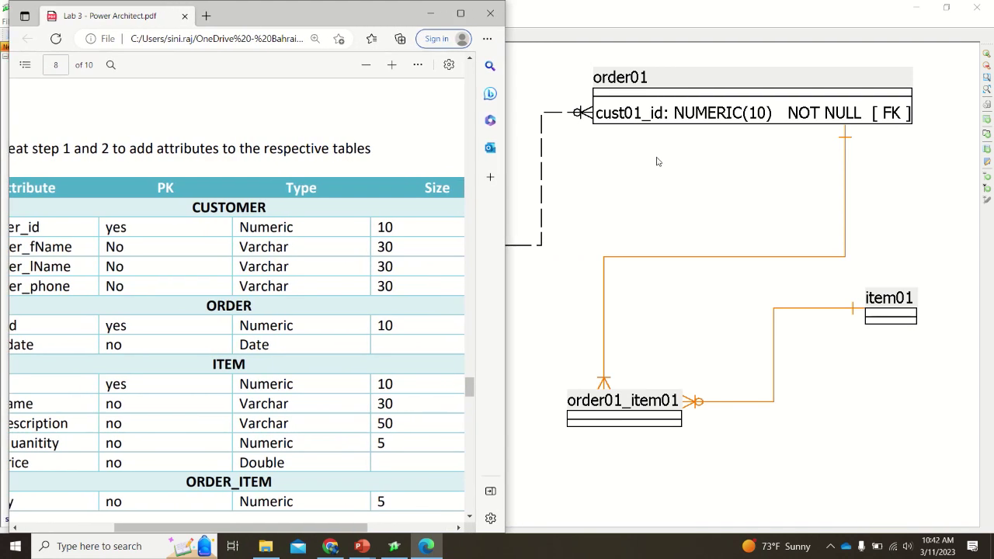
click(660, 163)
Return to SQL Power Architect, start a new column in the cust01 table and clear its default logical name.
click(353, 247)
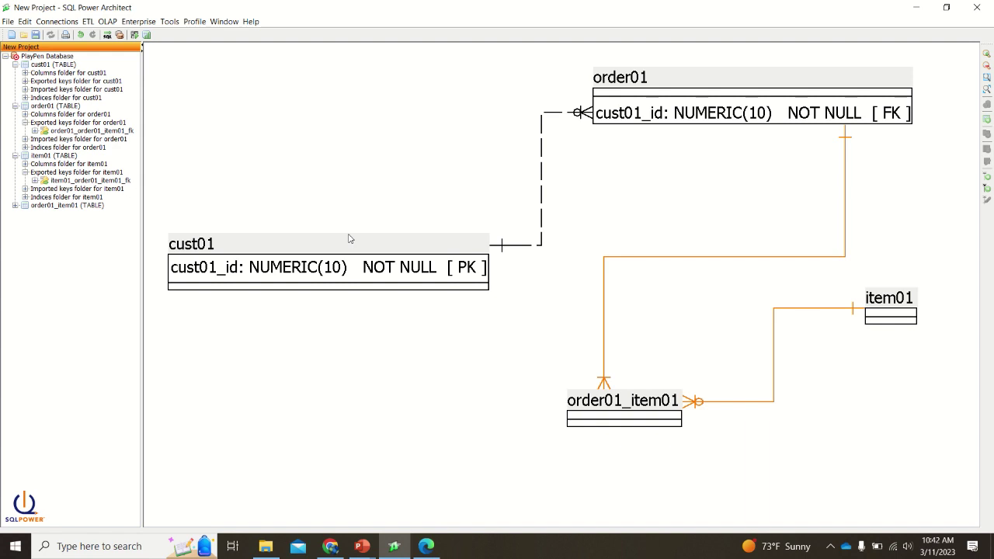
click(348, 248)
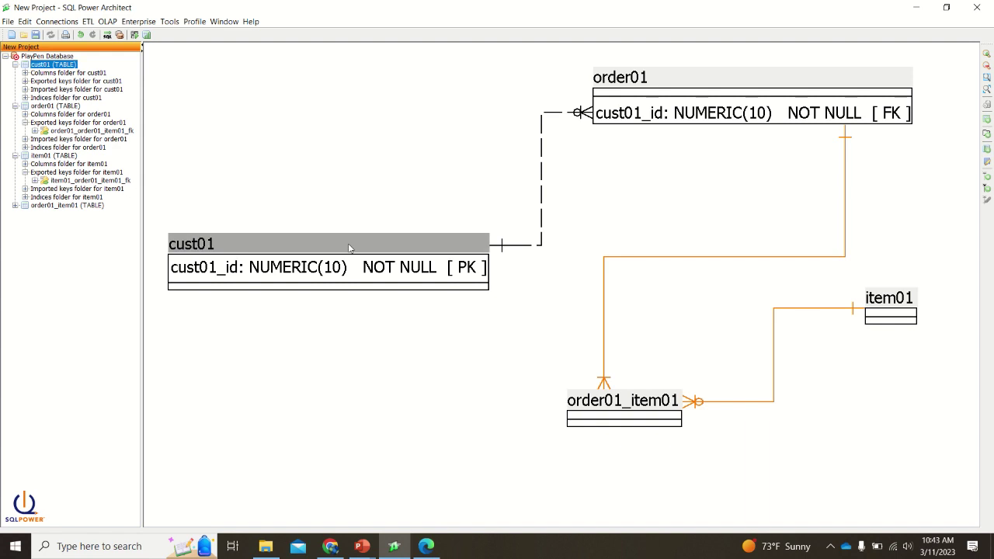
key(c)
click(459, 168)
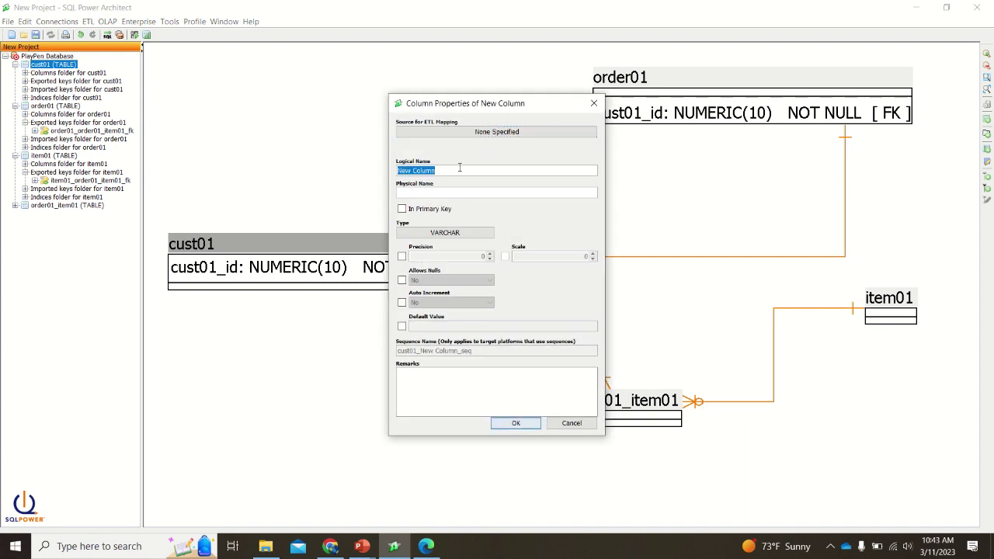
key(BackSpace)
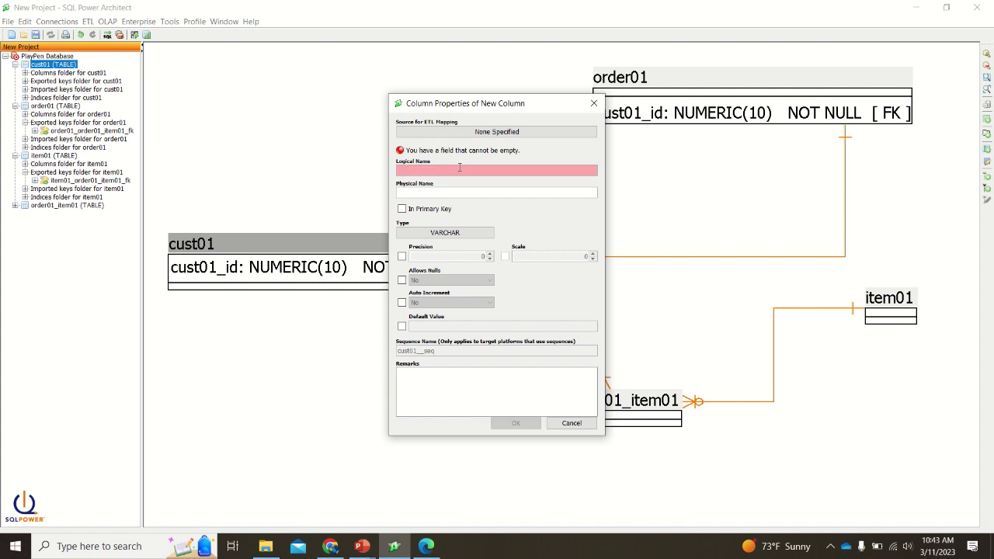
mouse_move(426, 5)
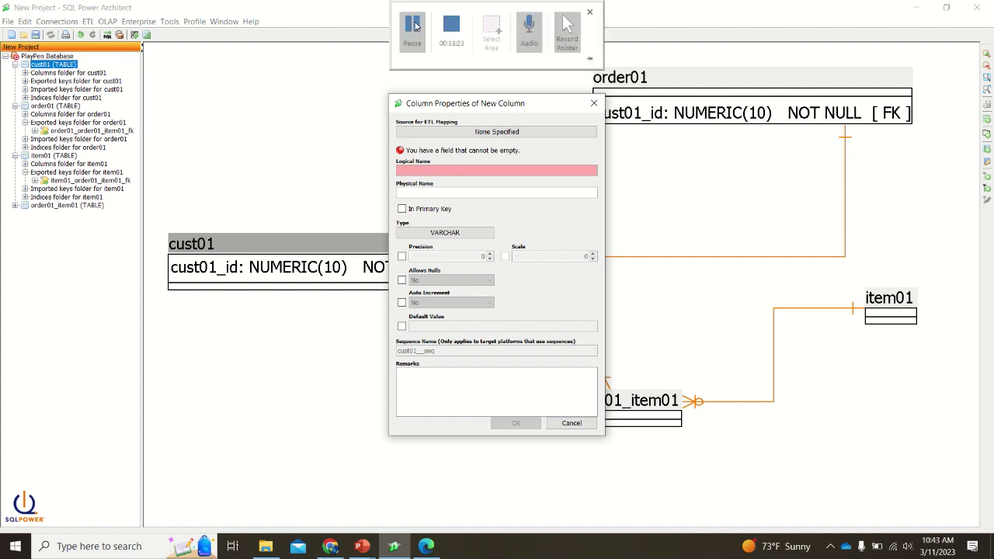
click(416, 26)
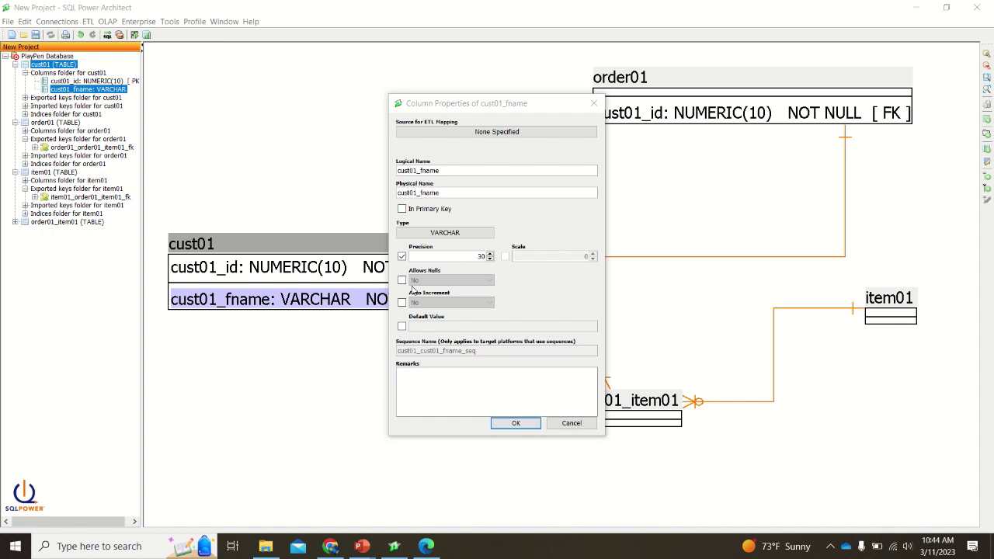
Set Allows Nulls to No for the cust01_fname column and save its VARCHAR properties with precision 30.
click(401, 281)
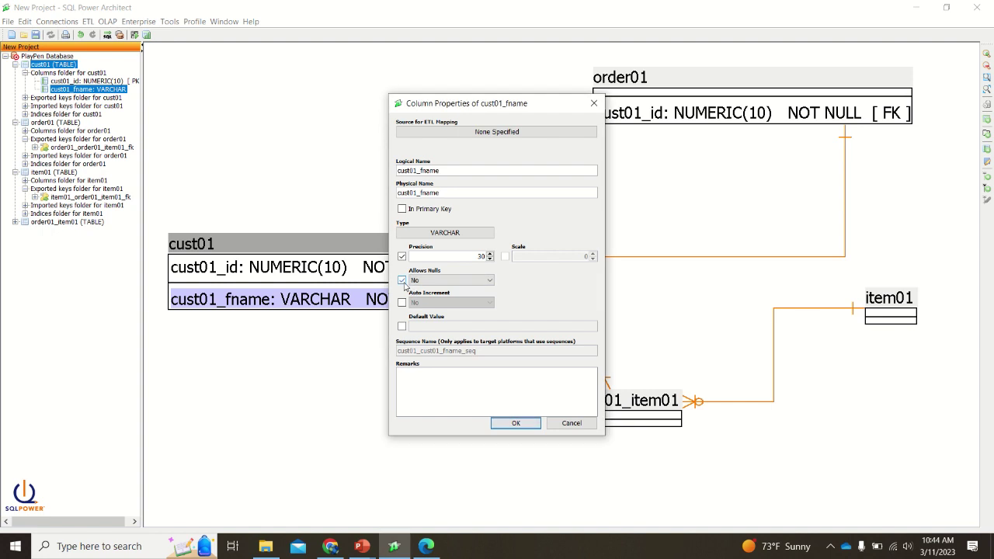
click(403, 284)
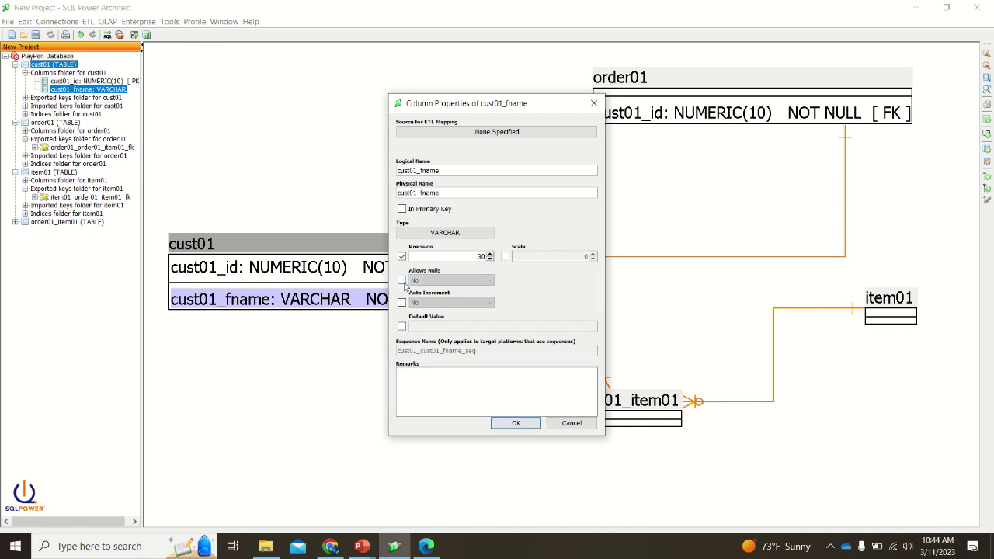
click(402, 280)
click(412, 281)
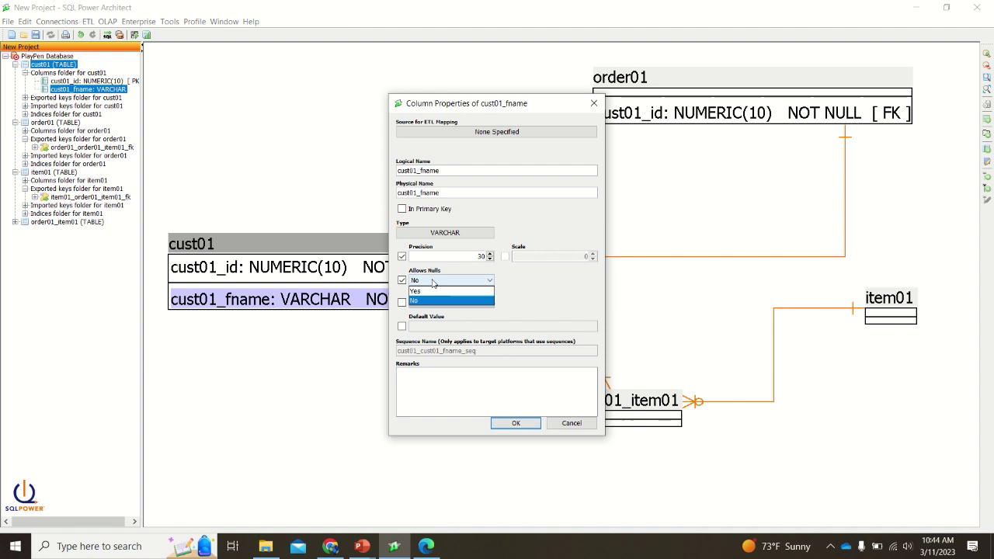
click(412, 283)
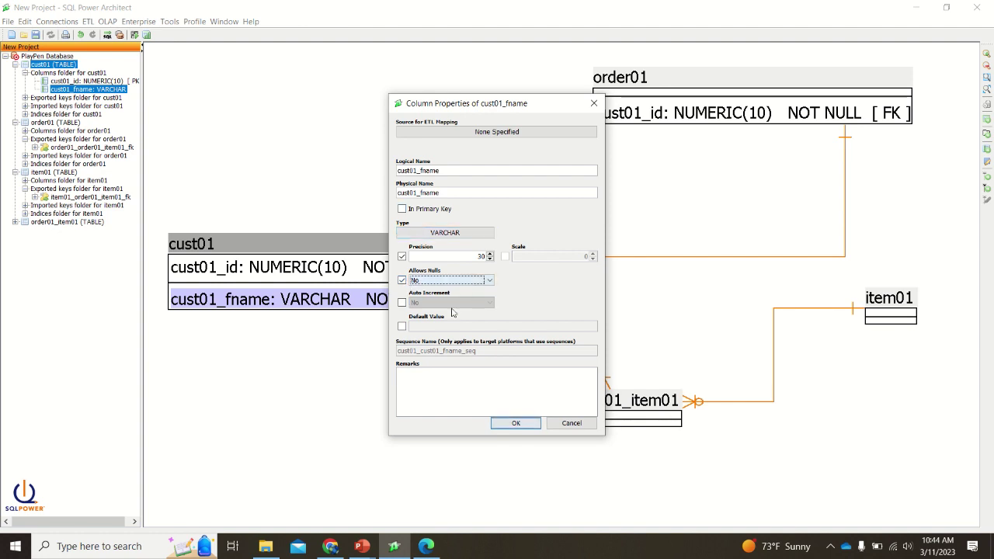
click(516, 424)
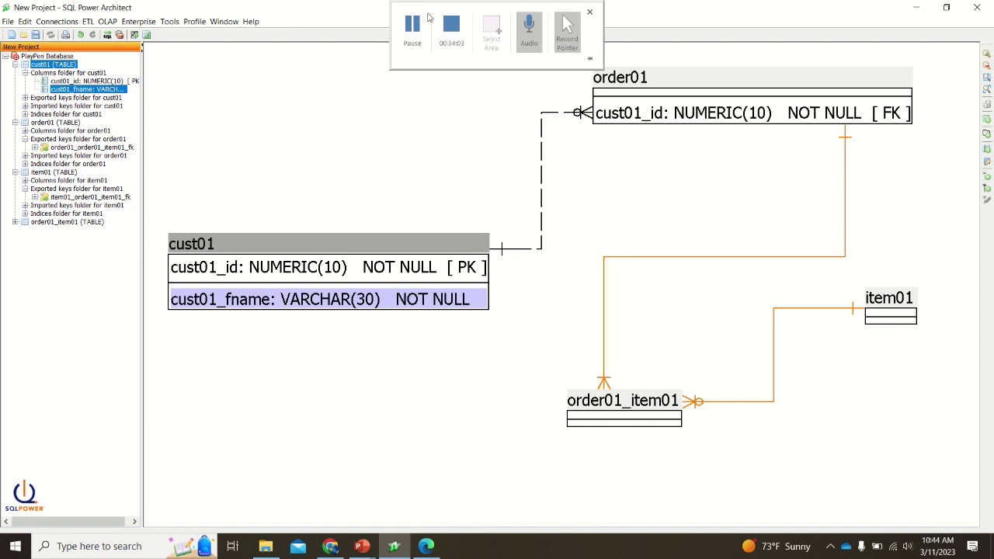
click(412, 31)
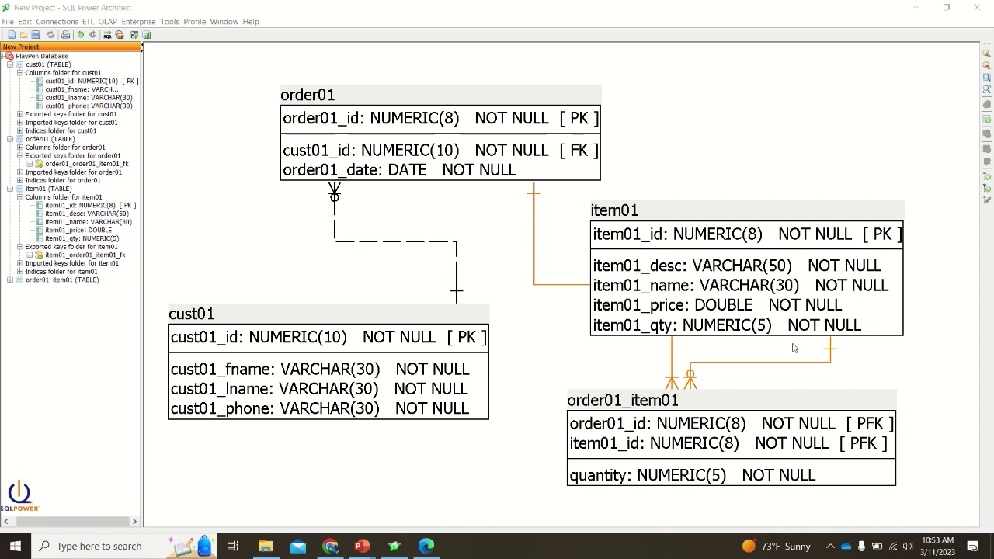
Move the item01 table up and away from order01_item01 so the relationship lines are clear of it.
drag(687, 212, 745, 130)
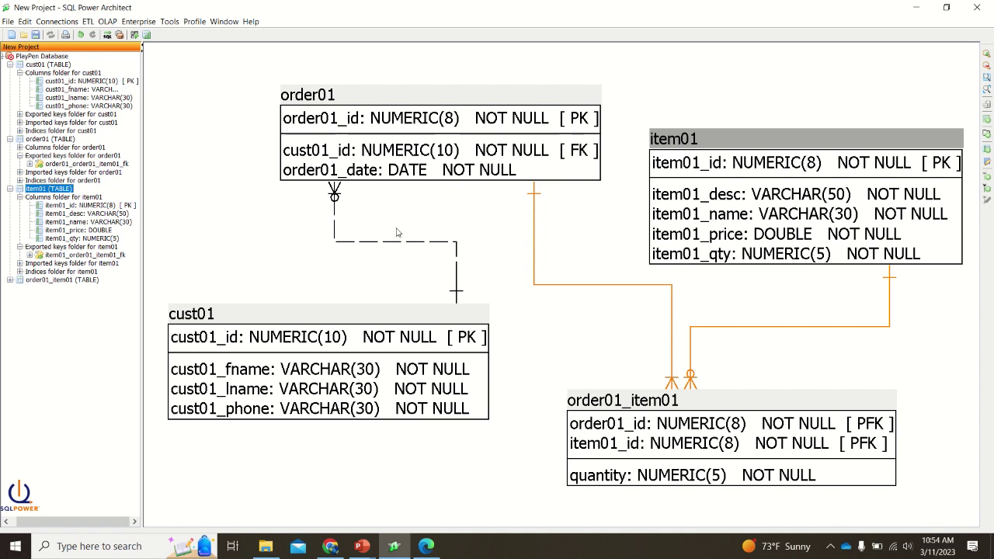
mouse_move(364, 6)
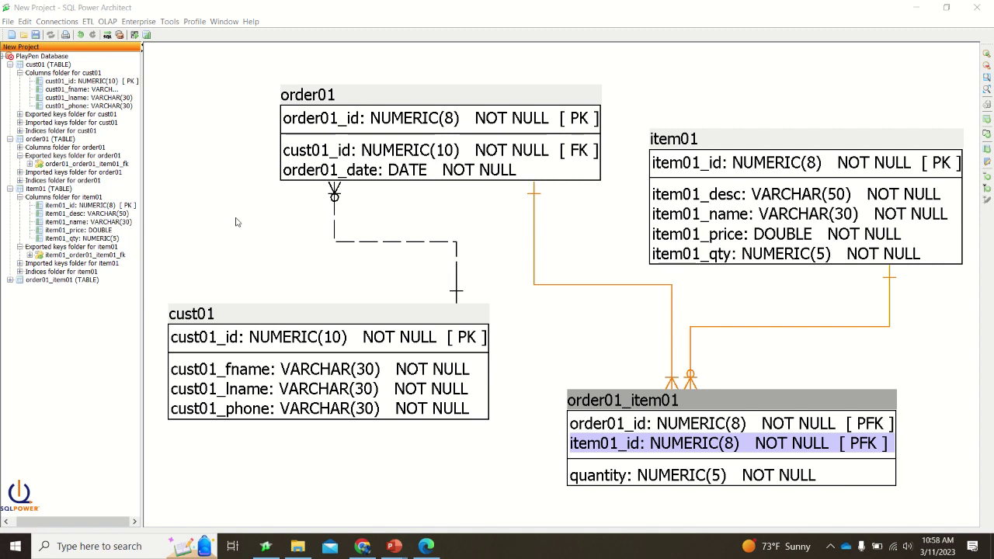
Forward engineer the model into an SQL script for the Oracle 8i database type, ignoring the warnings.
click(171, 22)
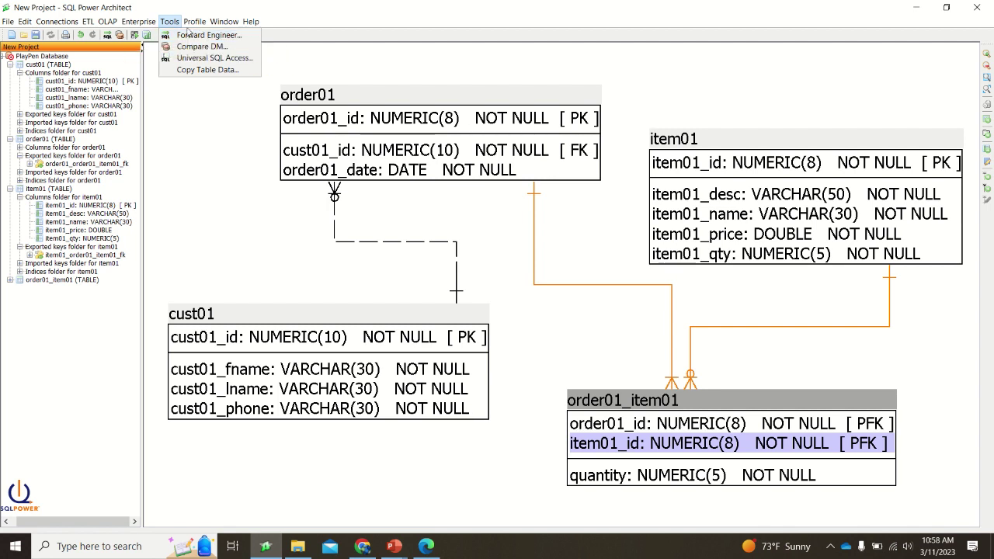
mouse_move(138, 21)
mouse_move(169, 21)
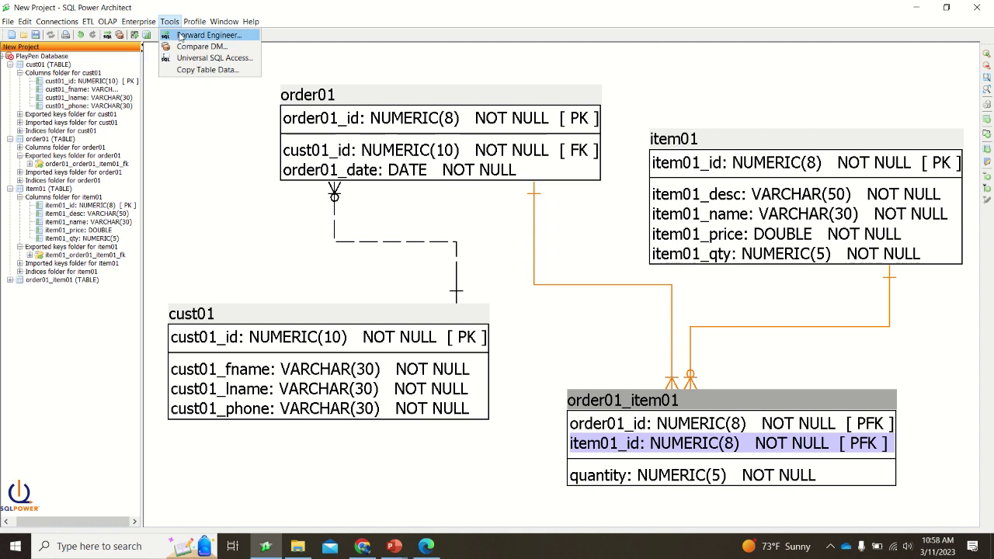
click(181, 37)
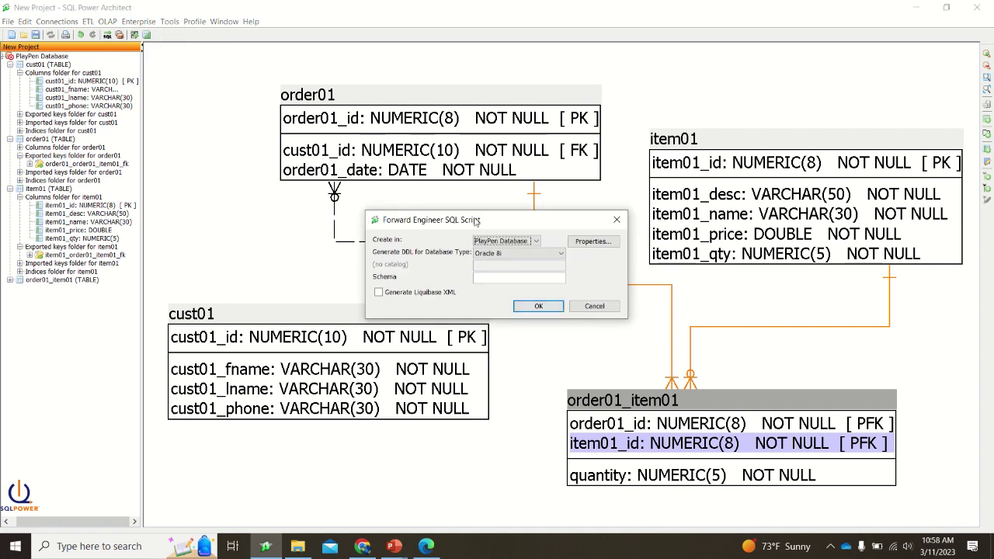
click(514, 256)
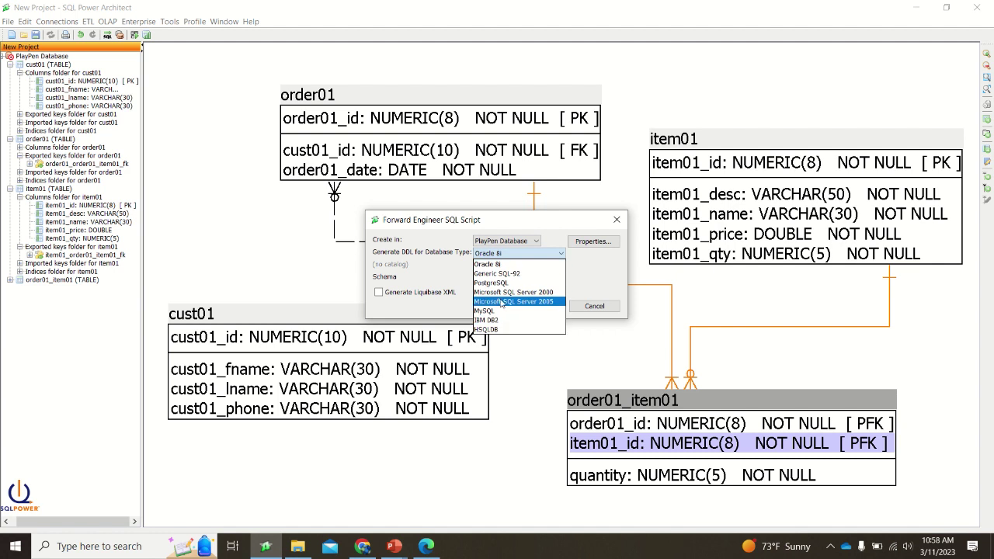
click(497, 311)
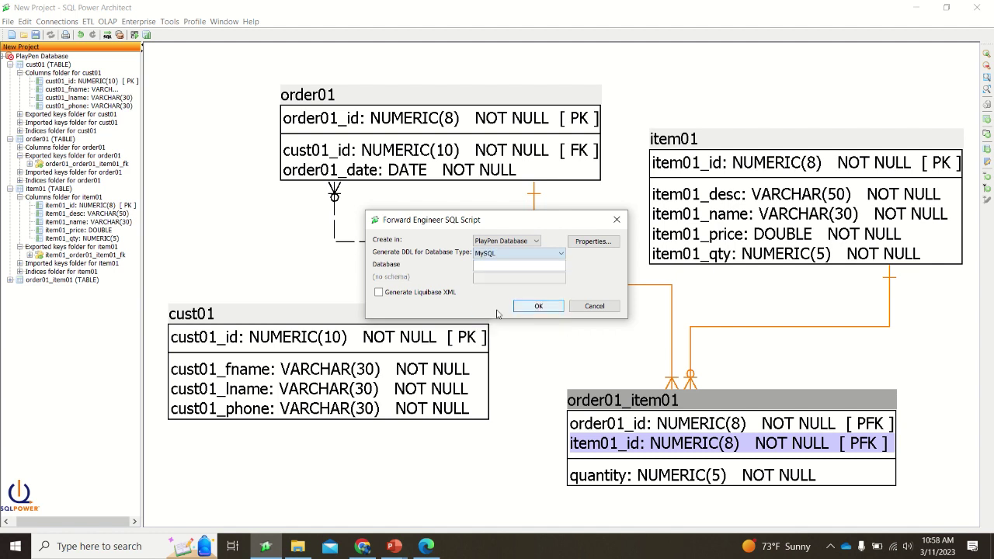
click(521, 254)
click(483, 264)
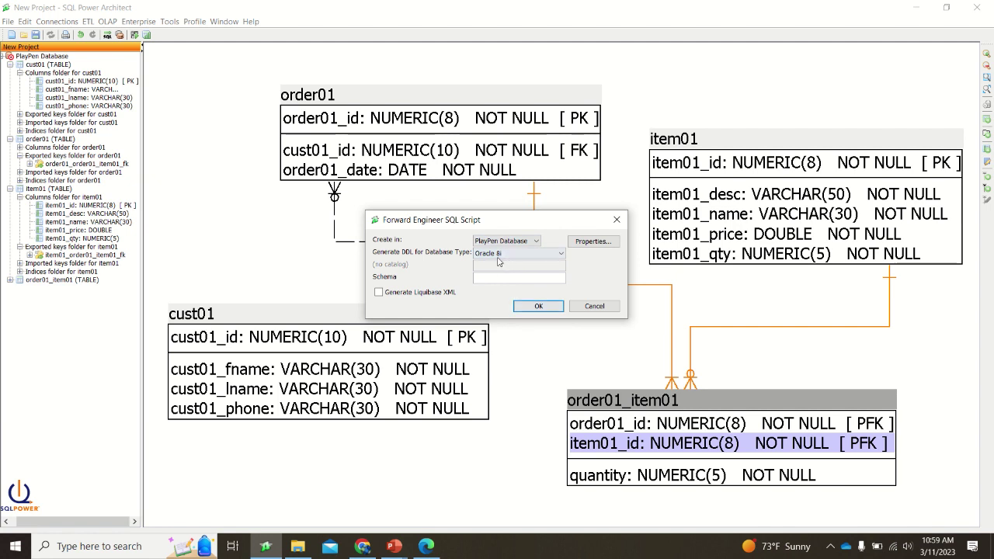
click(525, 309)
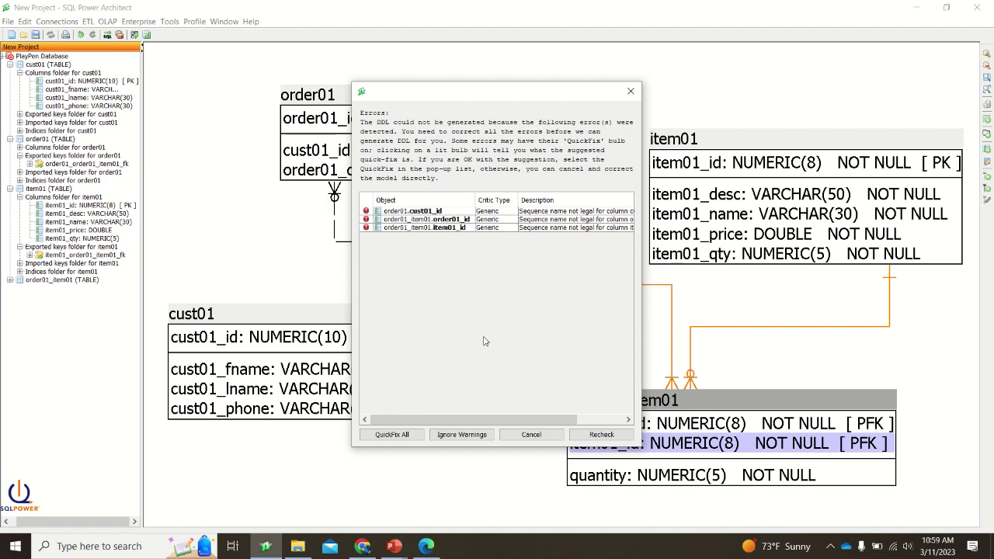
click(453, 439)
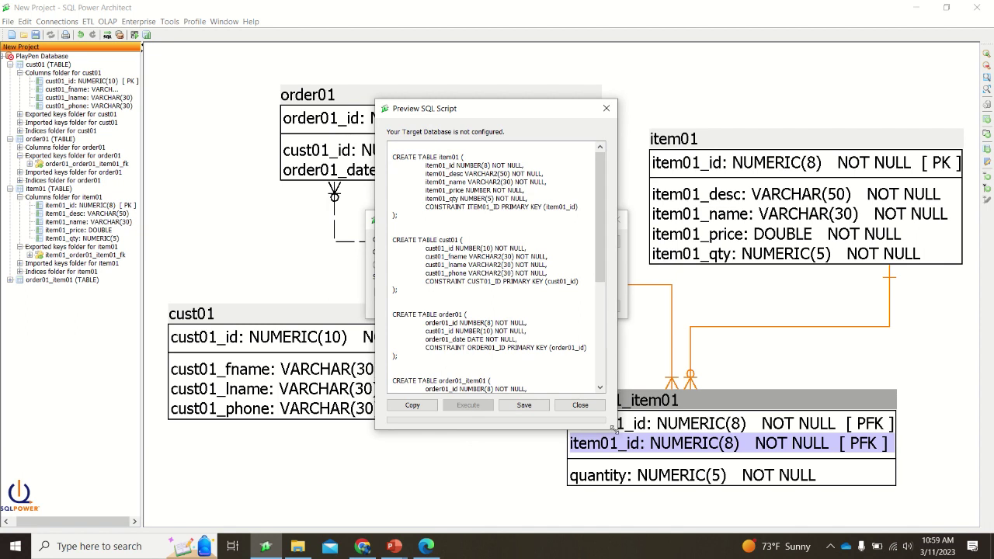
Review the CREATE TABLE and foreign key statements in the SQL script preview and close it.
right_click(677, 473)
click(550, 457)
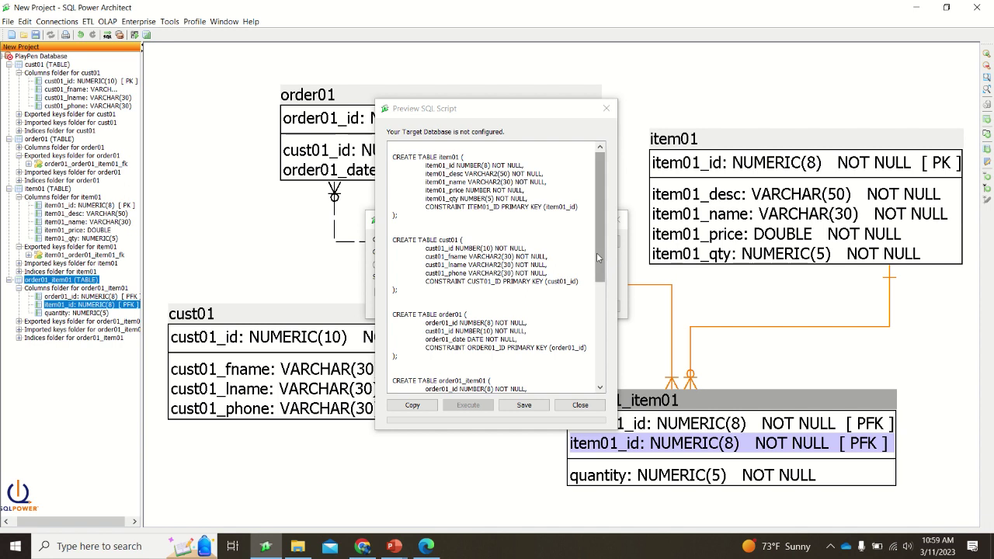
drag(597, 252, 598, 313)
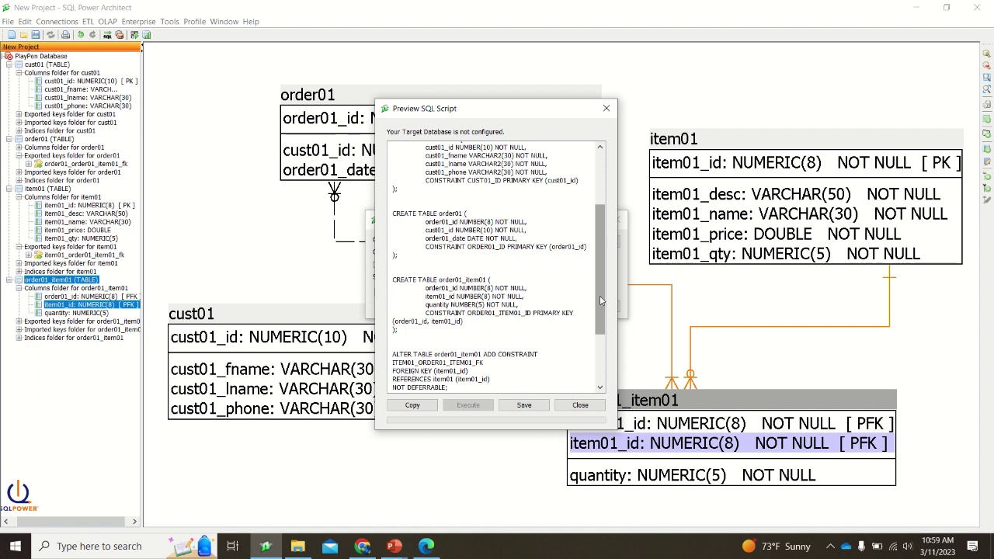
drag(600, 301, 589, 220)
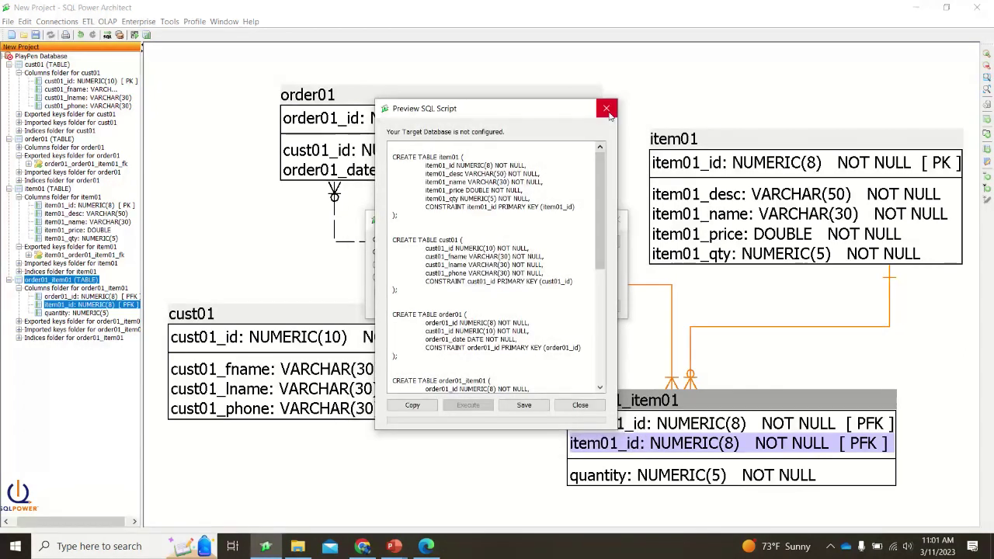
click(608, 113)
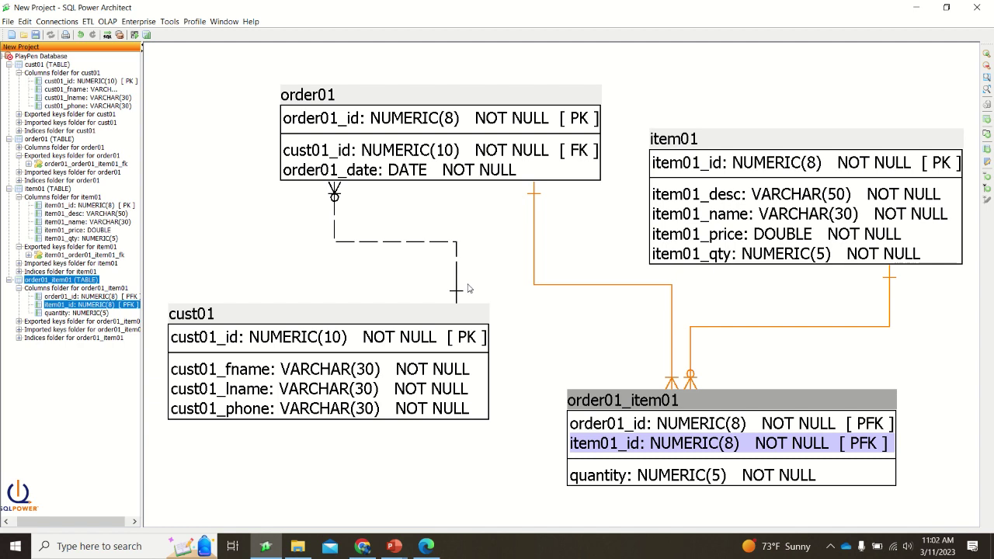
click(170, 22)
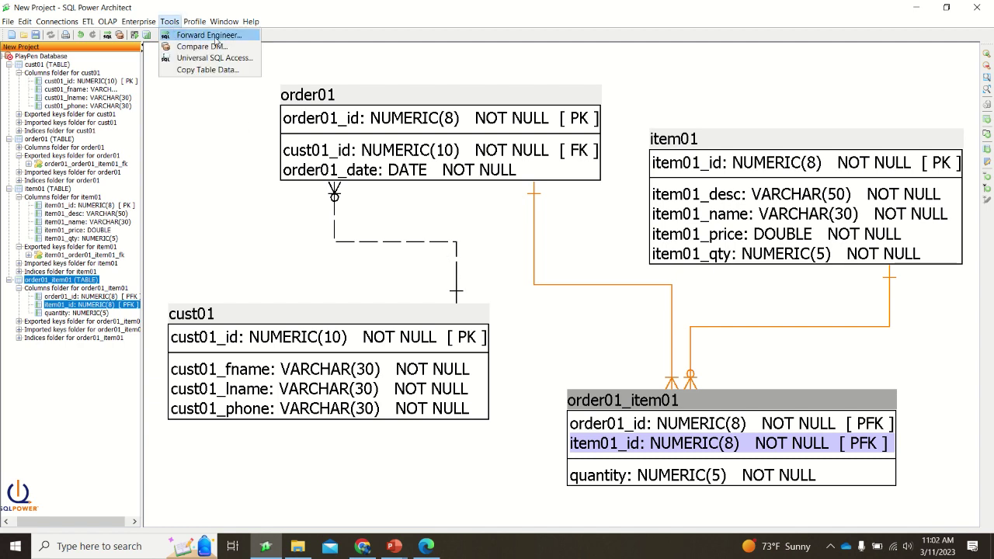
click(198, 128)
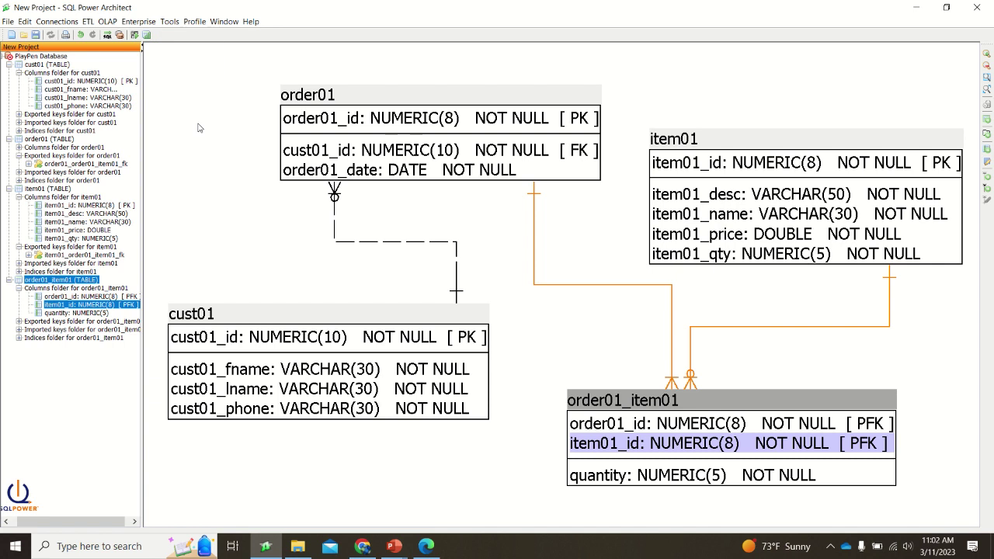